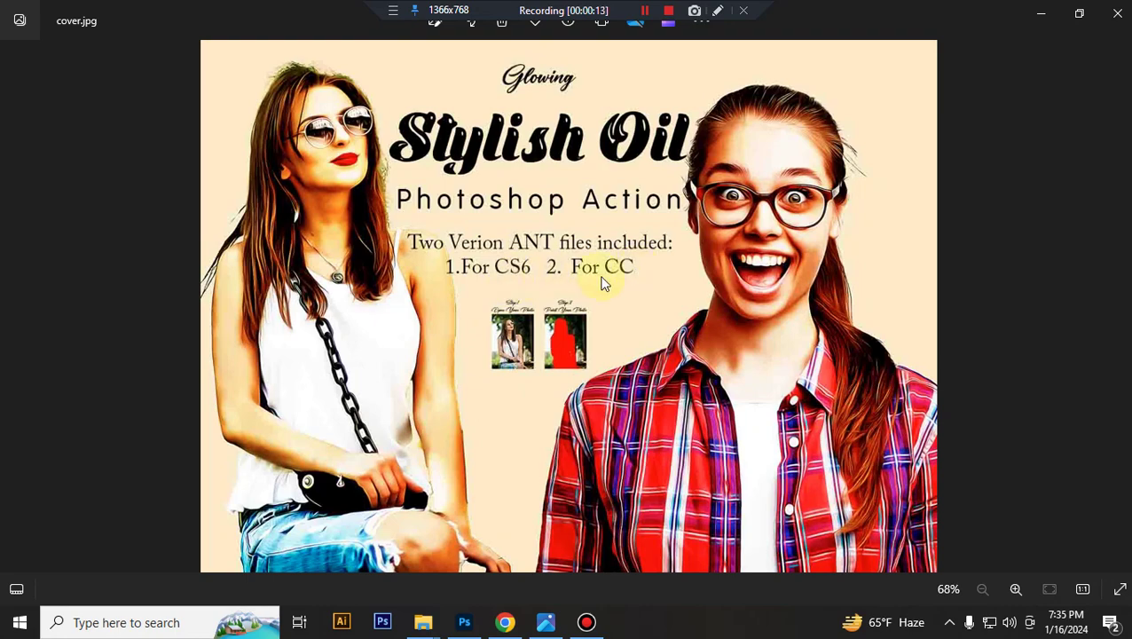
Load the Glowing Stylish Oil 'For CC' action set into Photoshop
click(465, 621)
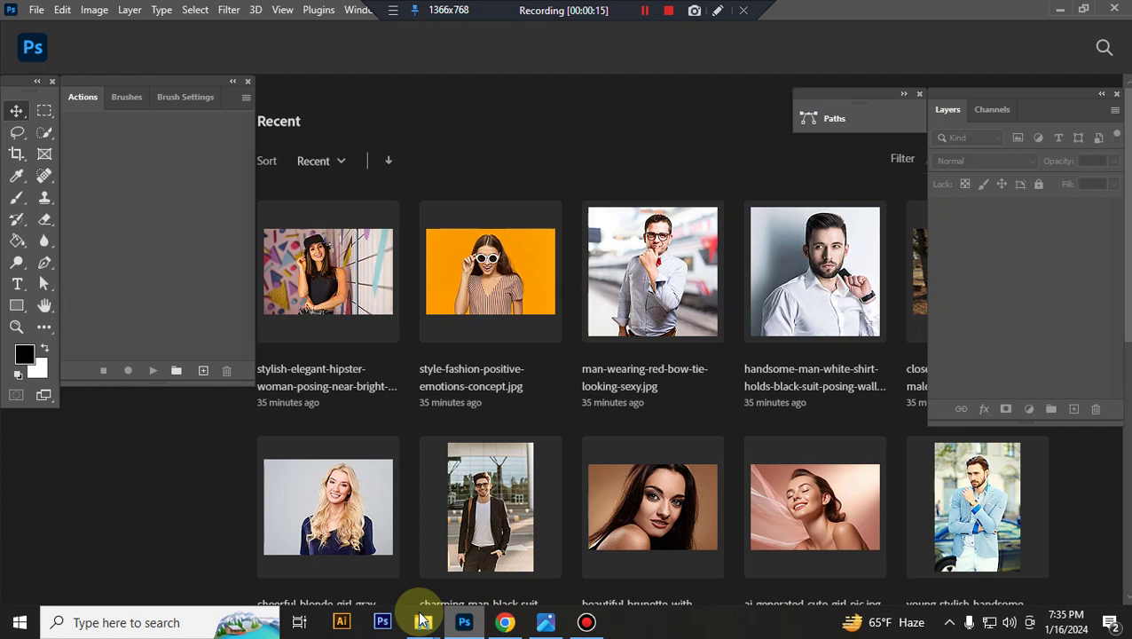
mouse_move(424, 620)
click(392, 573)
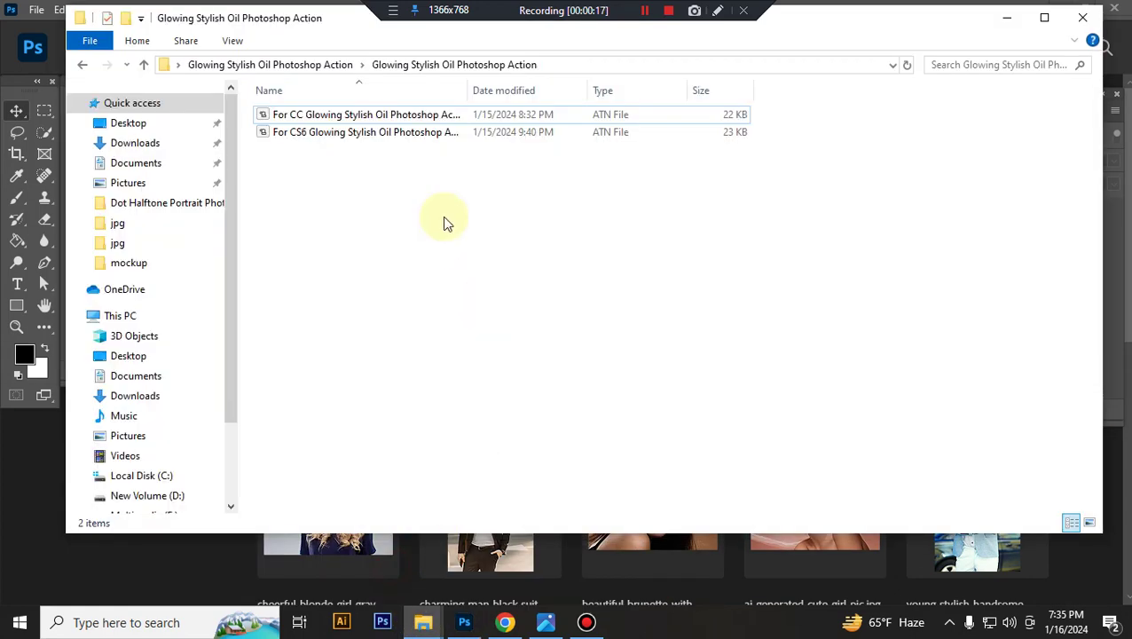
click(407, 115)
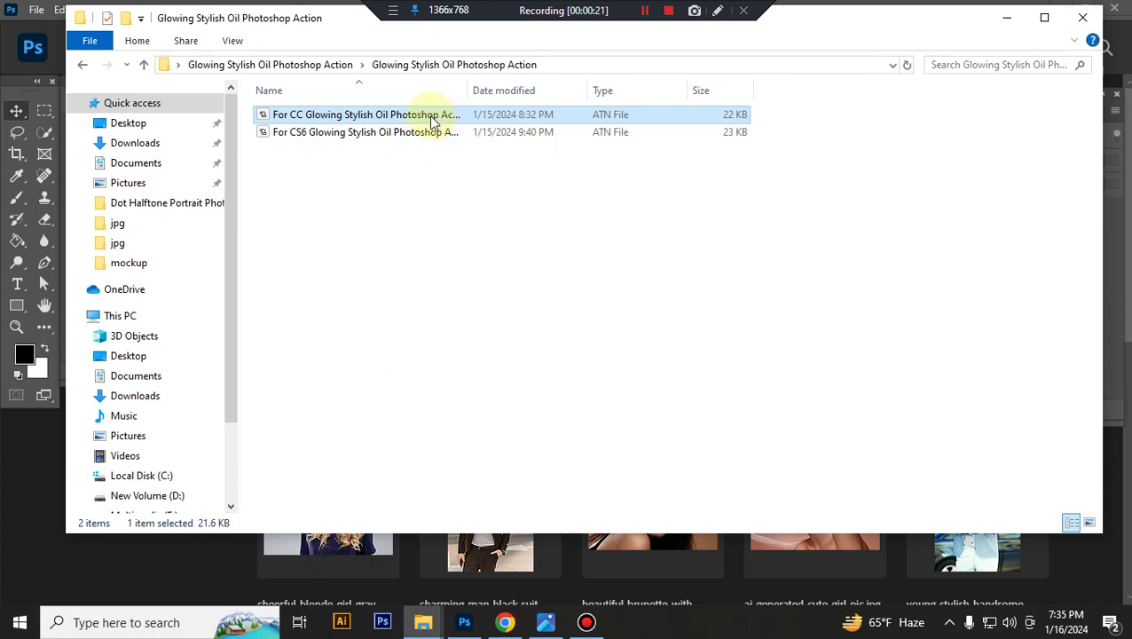
double_click(431, 118)
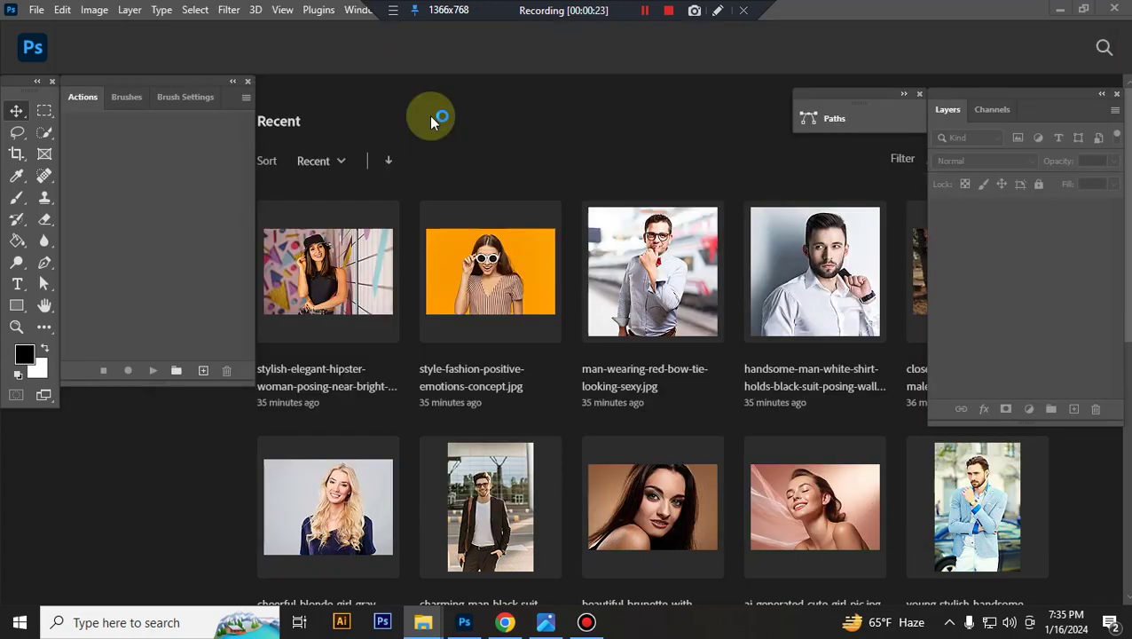
click(158, 139)
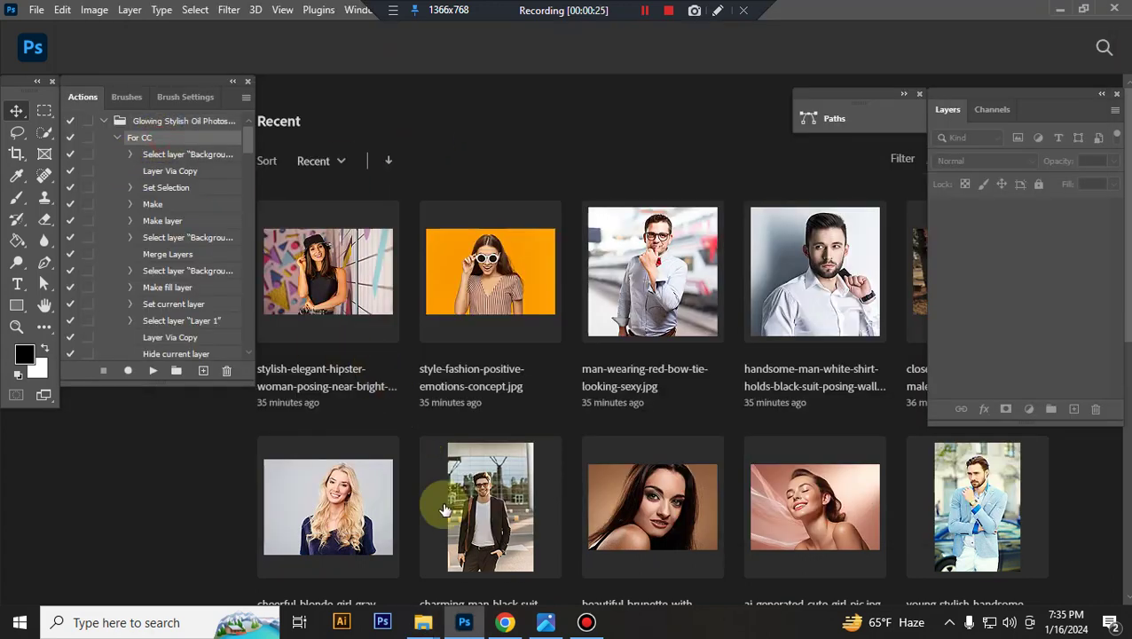
Open young-woman-wearing-striped-shirt-eyeglasses.jpg in Photoshop from the Glowing Stylish Oil image folder
mouse_move(425, 619)
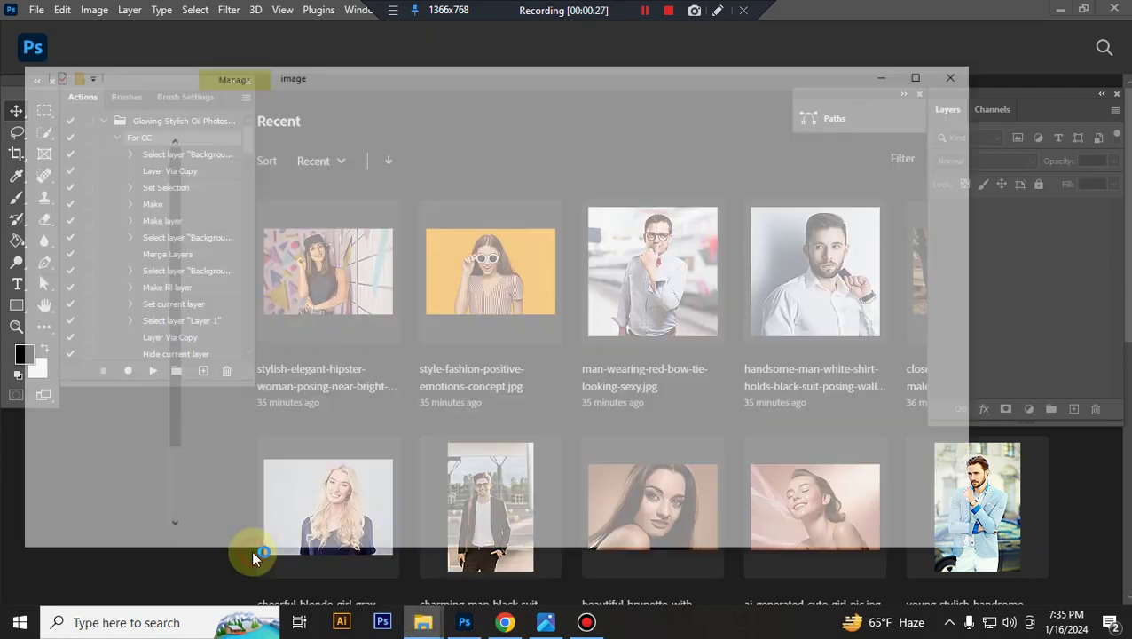
click(253, 550)
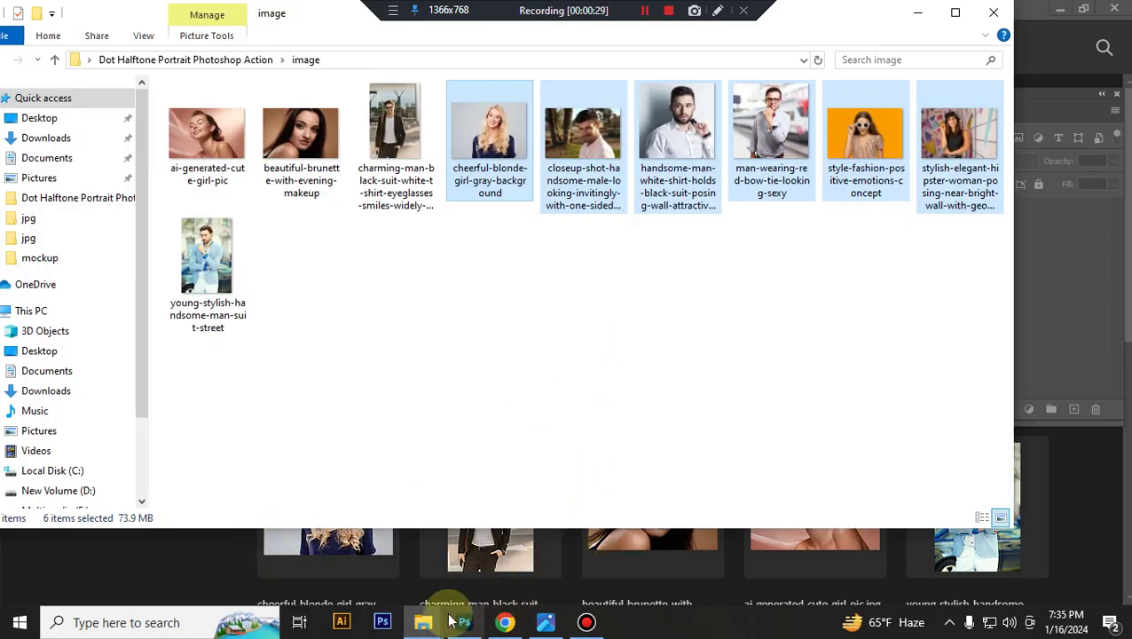
mouse_move(424, 620)
click(601, 567)
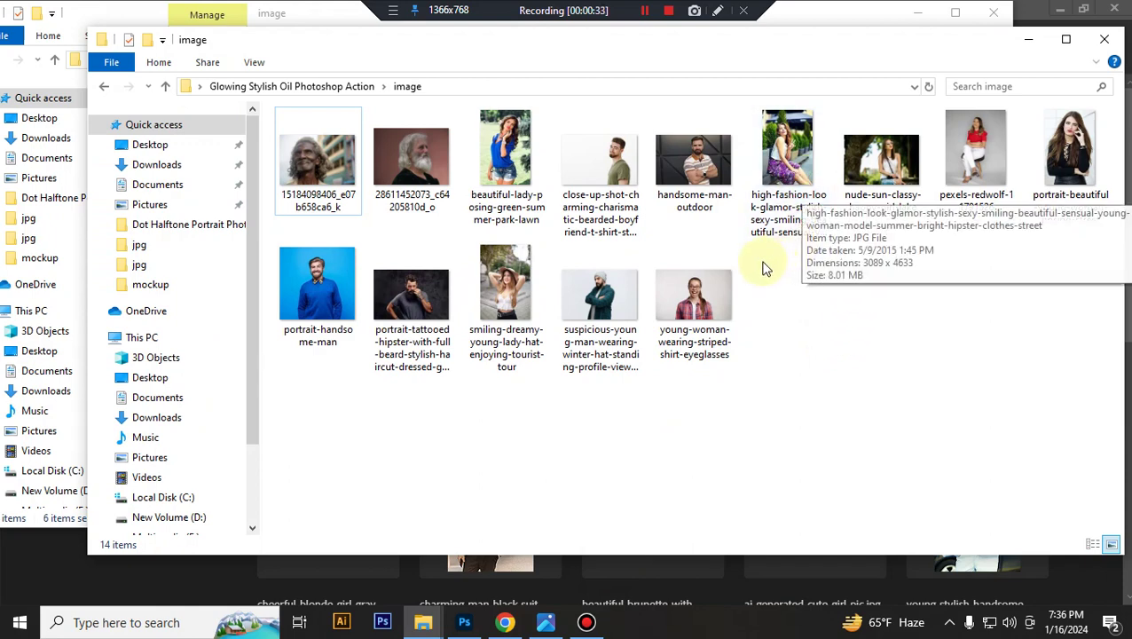
drag(701, 297, 599, 389)
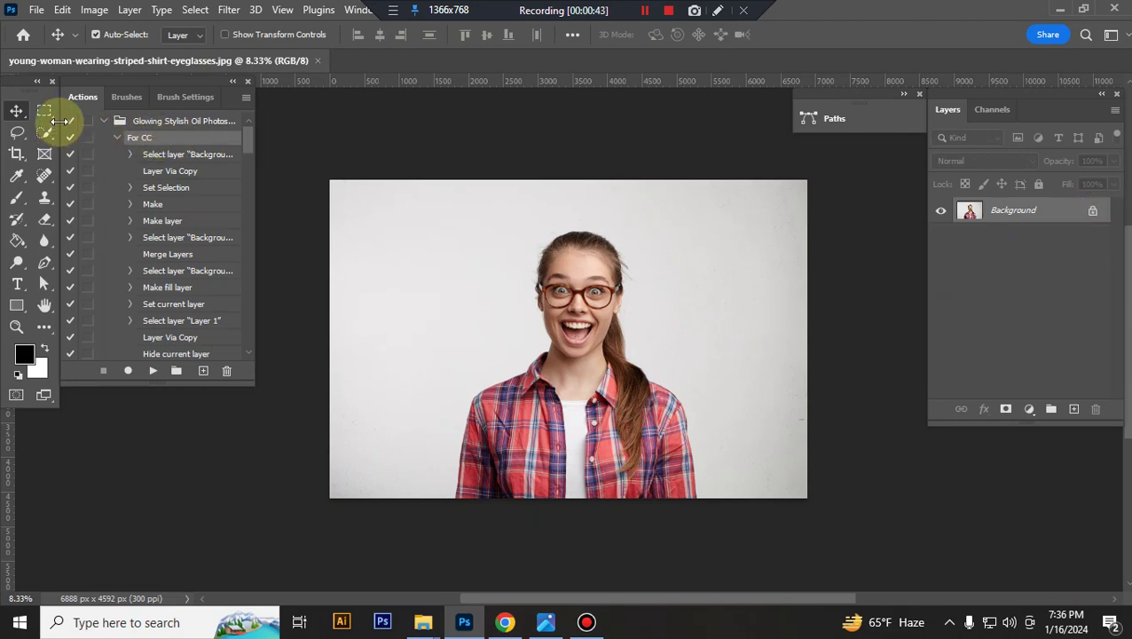
Confirm the portrait is RGB Color at 8 Bits/Channel and pick the Quick Selection tool
click(92, 16)
mouse_move(103, 29)
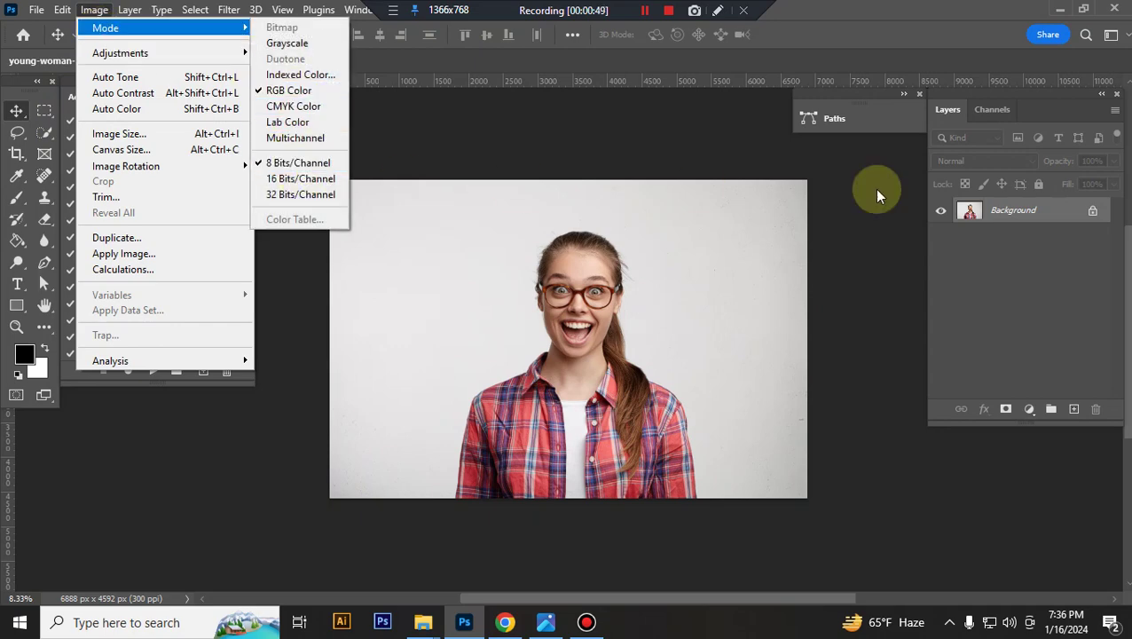
click(1081, 220)
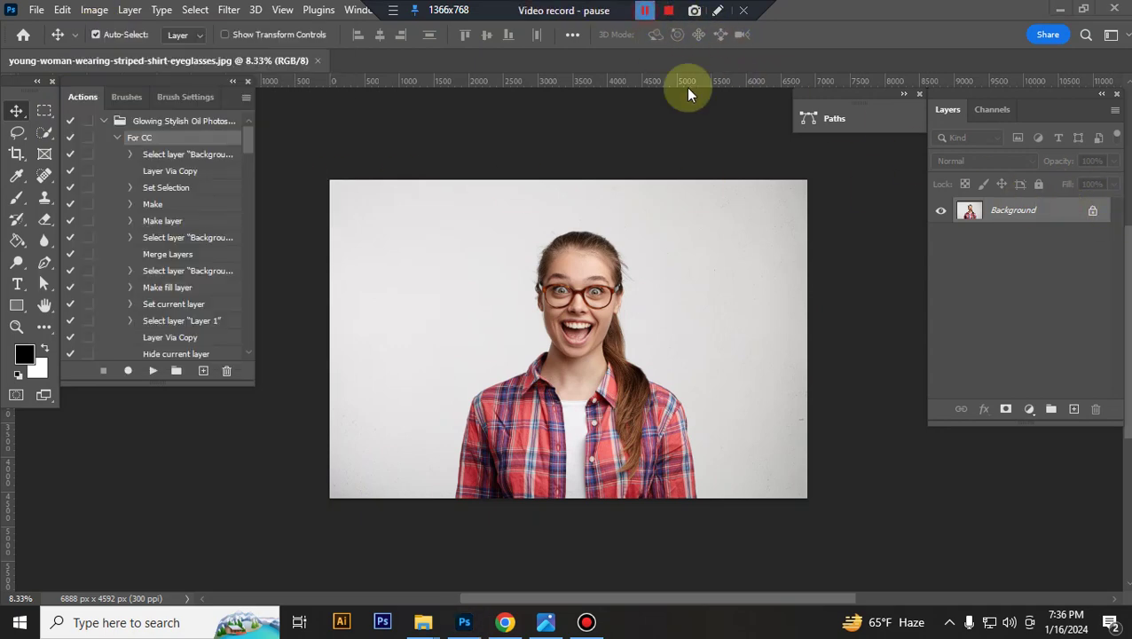
click(46, 134)
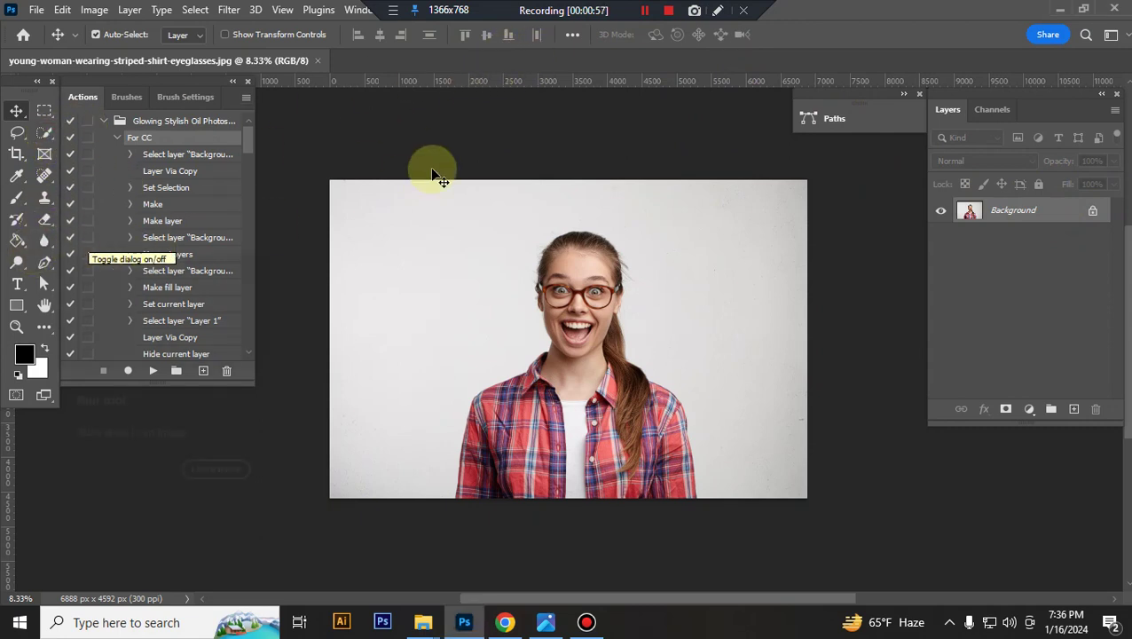
Run Select Subject to outline the smiling woman, then zoom in on the portrait
click(43, 128)
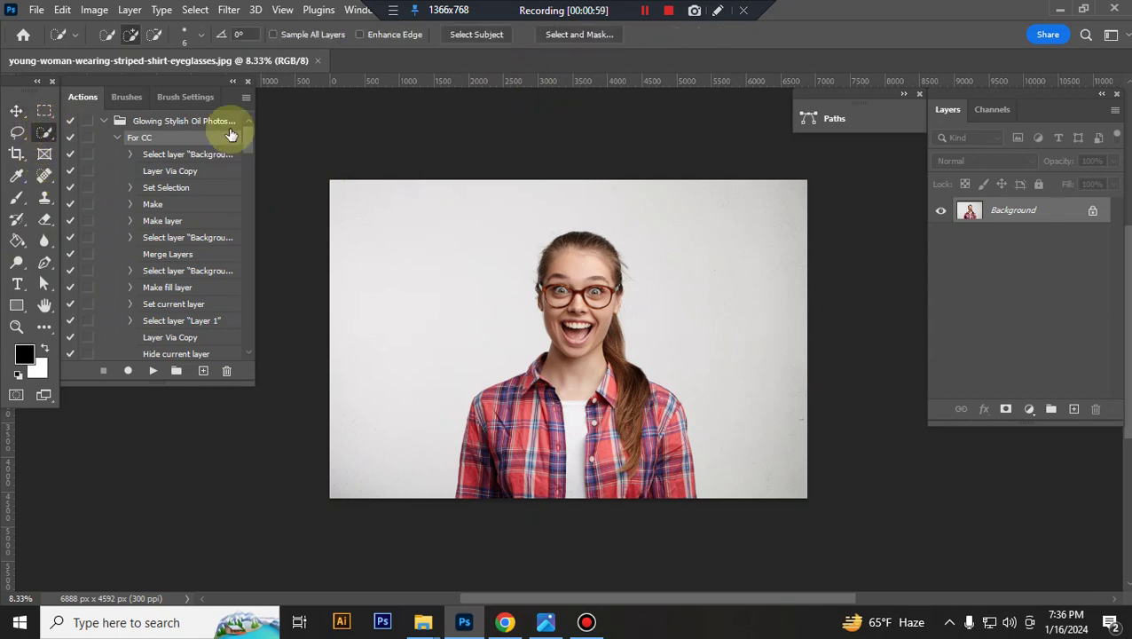
click(475, 35)
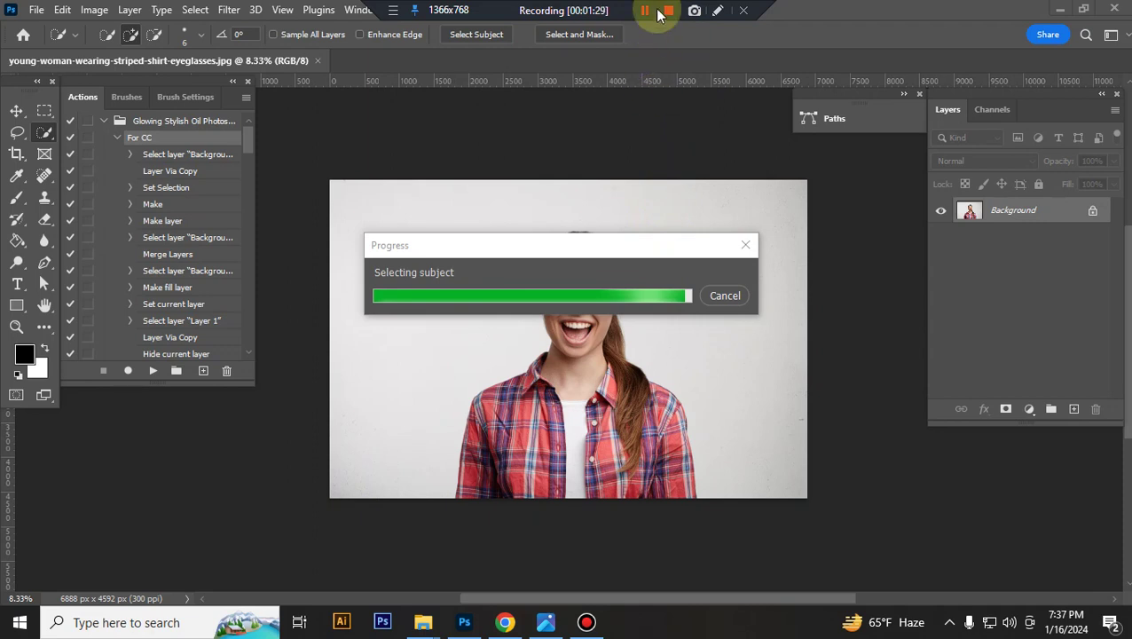
key(ctrl+plus)
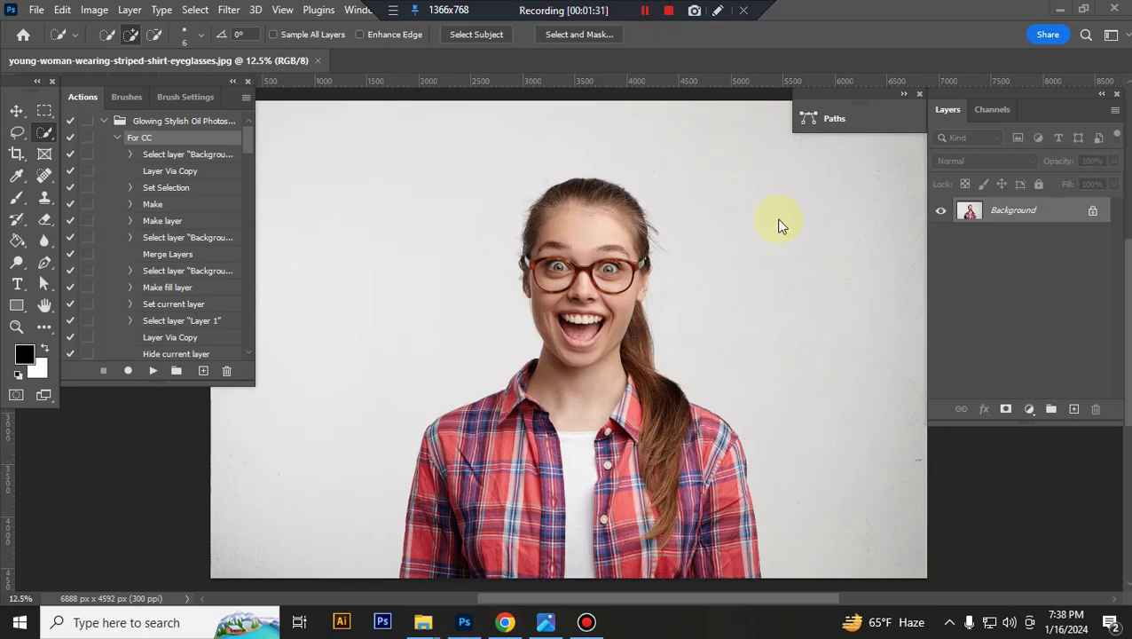
click(45, 130)
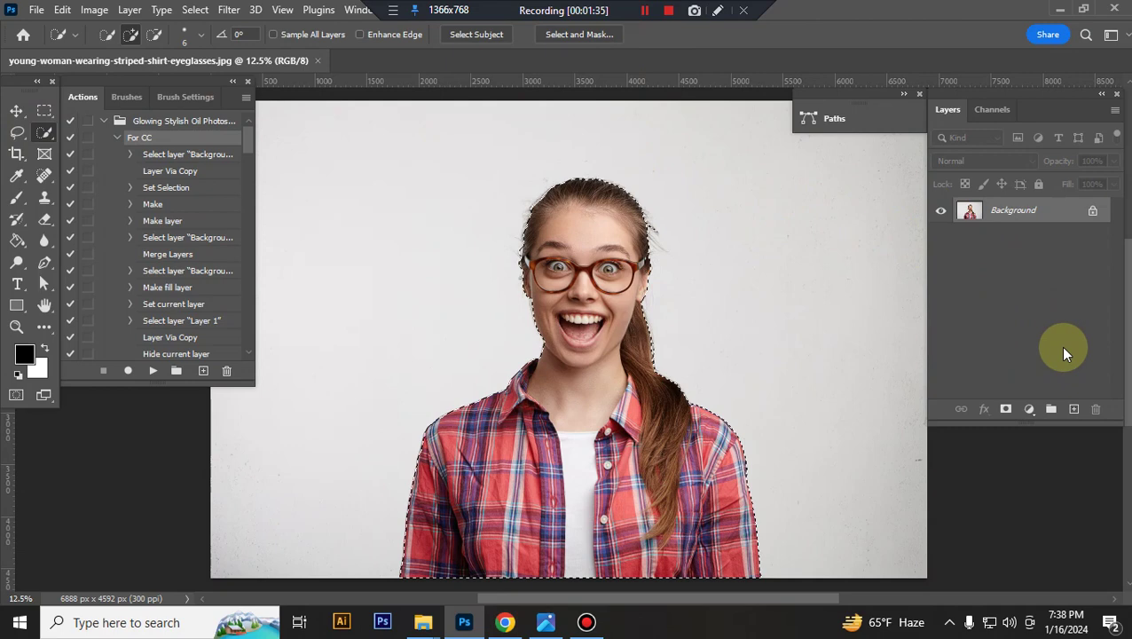
Add a new layer named paint above Background
click(1074, 409)
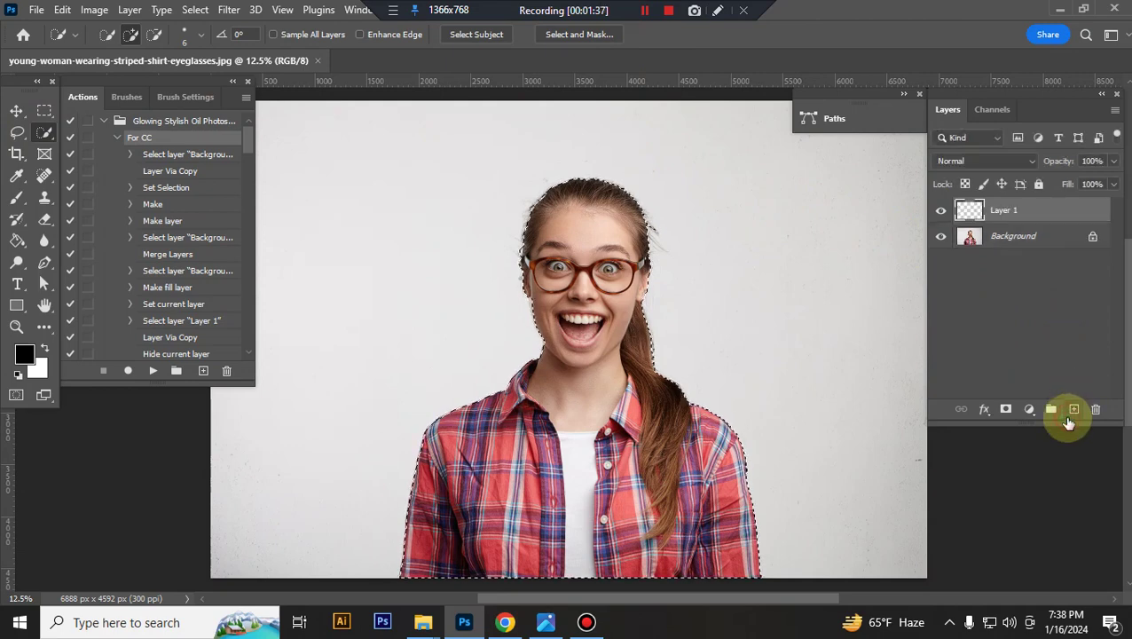
double_click(1005, 217)
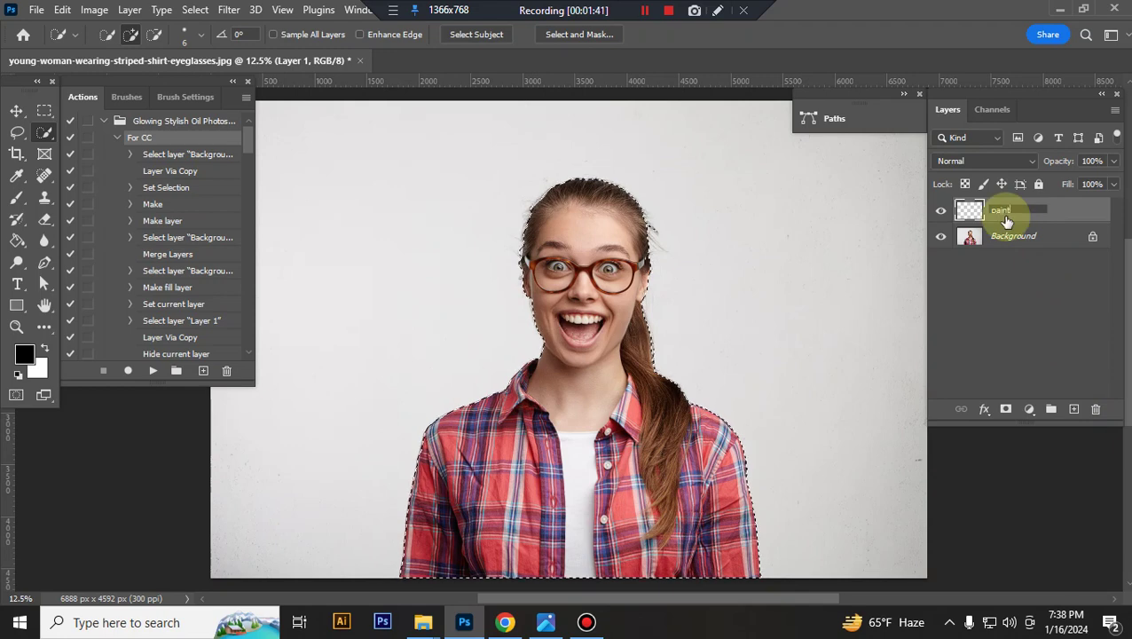
text(paint)
key(Return)
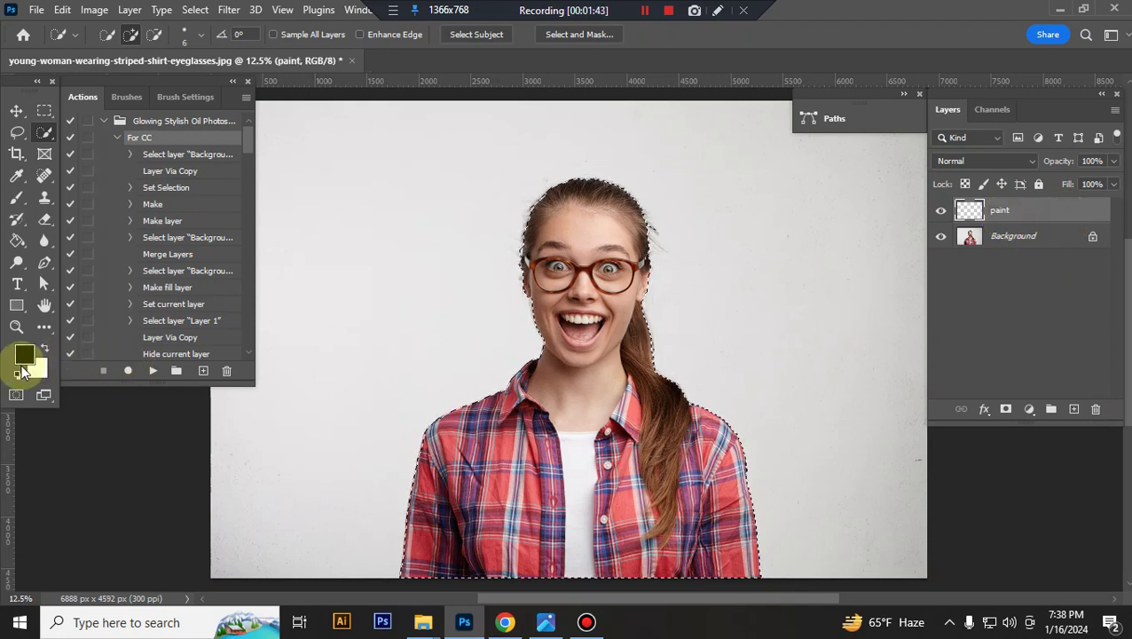
Set the foreground colour to red ff0000 and bucket-fill the woman's silhouette
click(22, 353)
drag(804, 244, 1003, 144)
click(1078, 182)
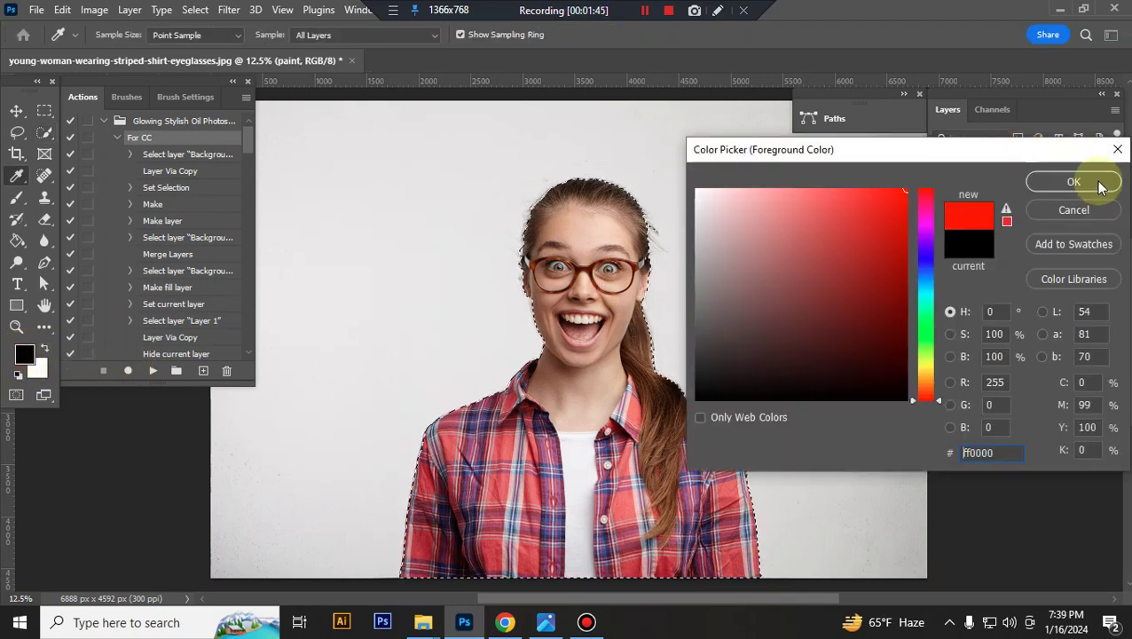
click(17, 240)
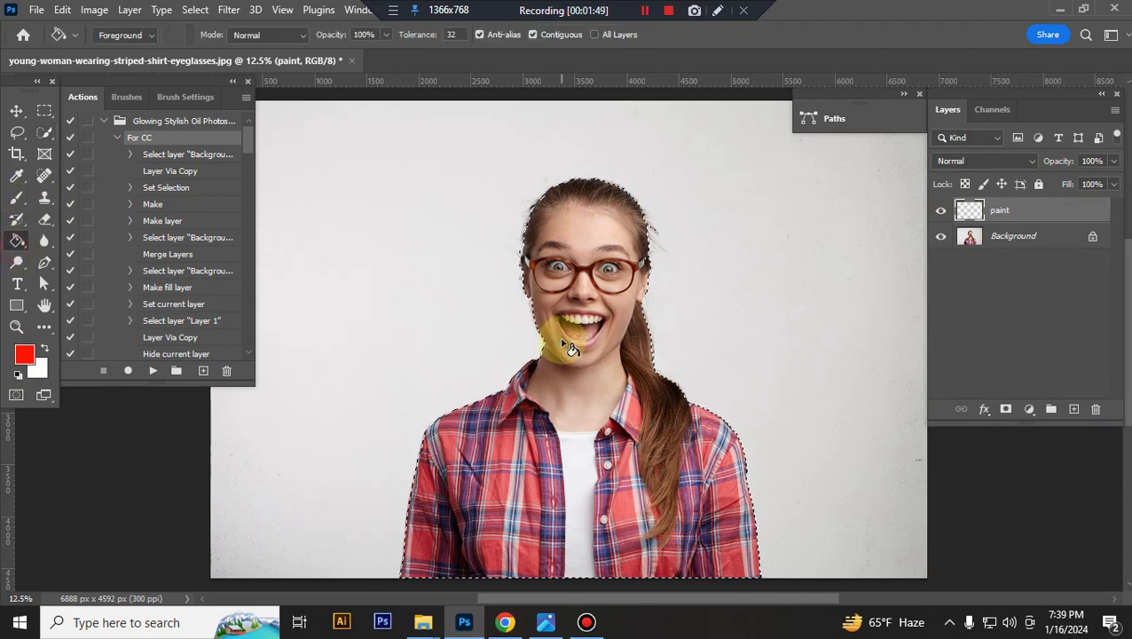
click(570, 348)
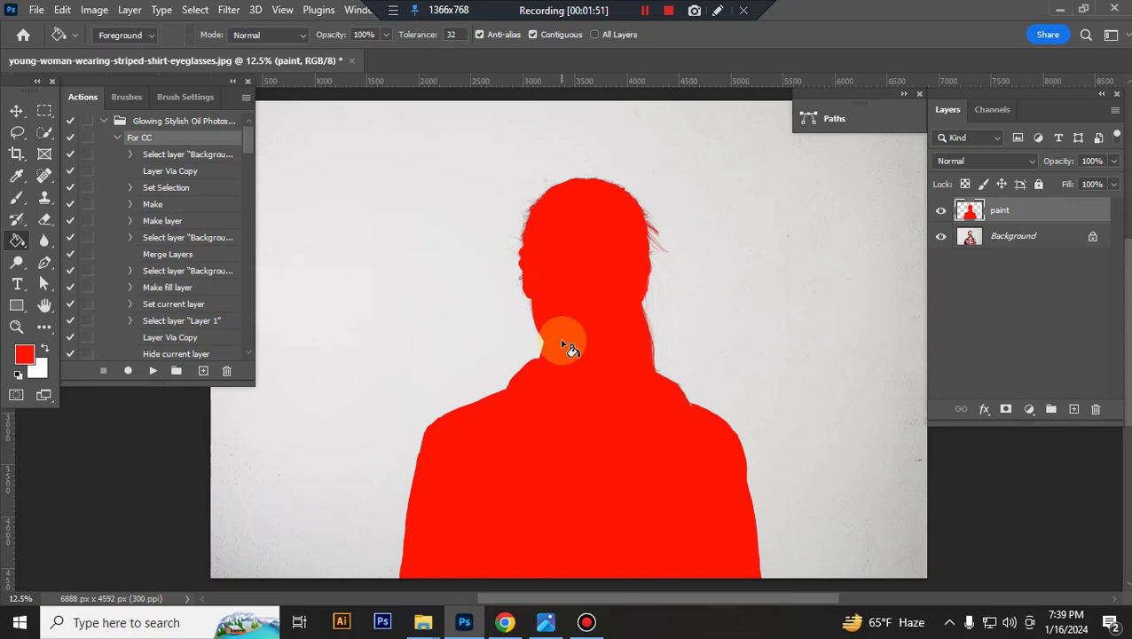
click(16, 111)
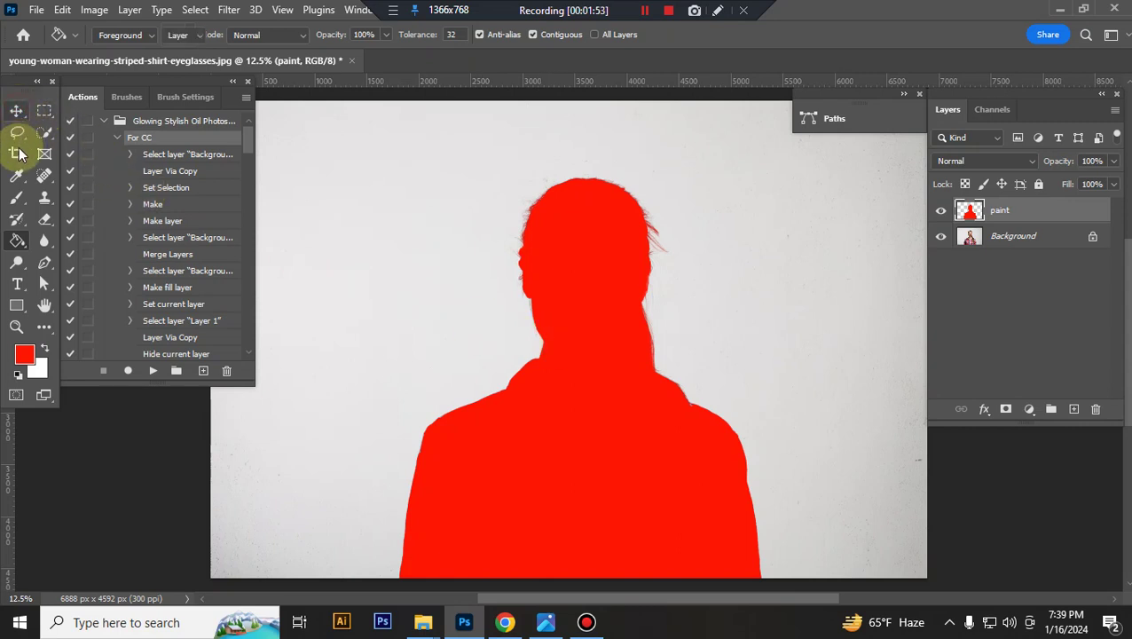
Crop the image to 3000 × 2000 px at 72 px/in and commit the crop
click(15, 155)
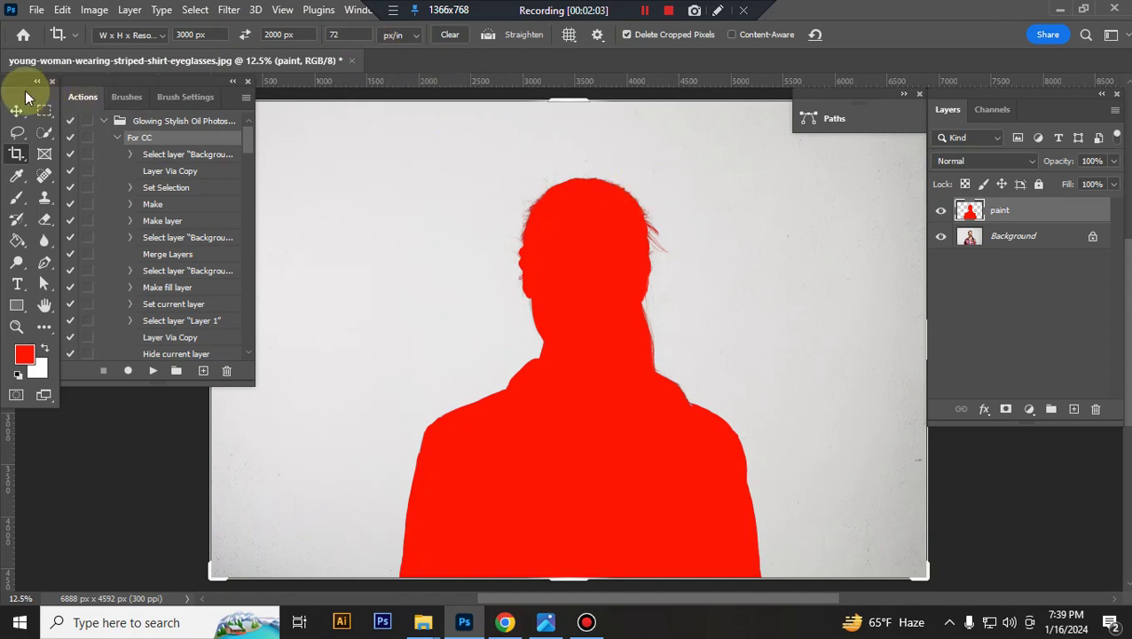
click(577, 263)
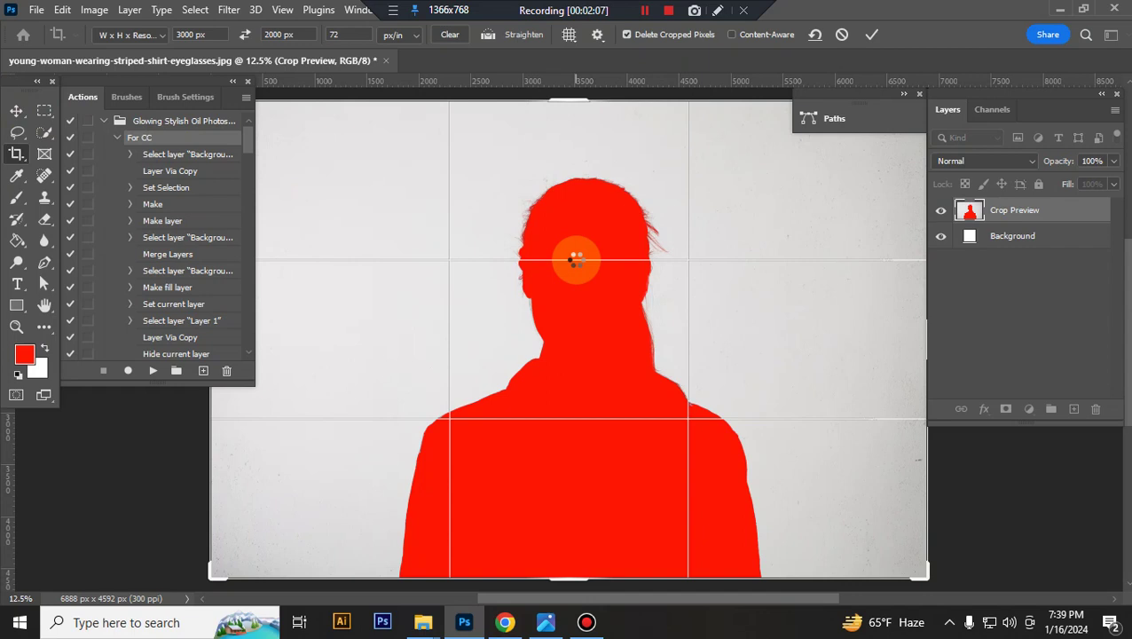
double_click(577, 259)
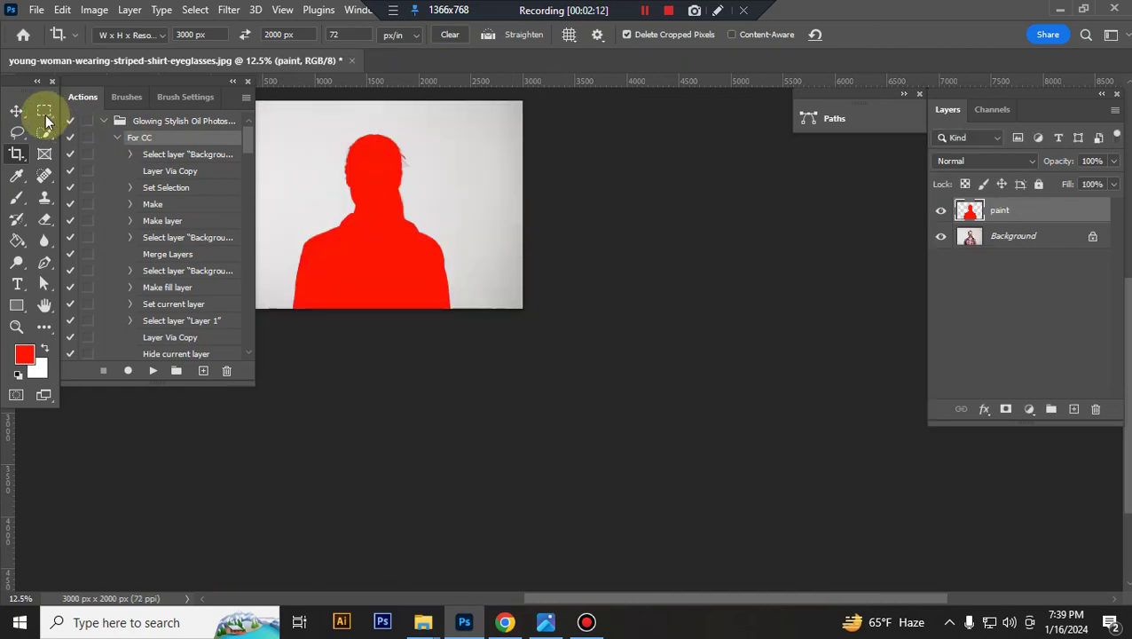
click(17, 111)
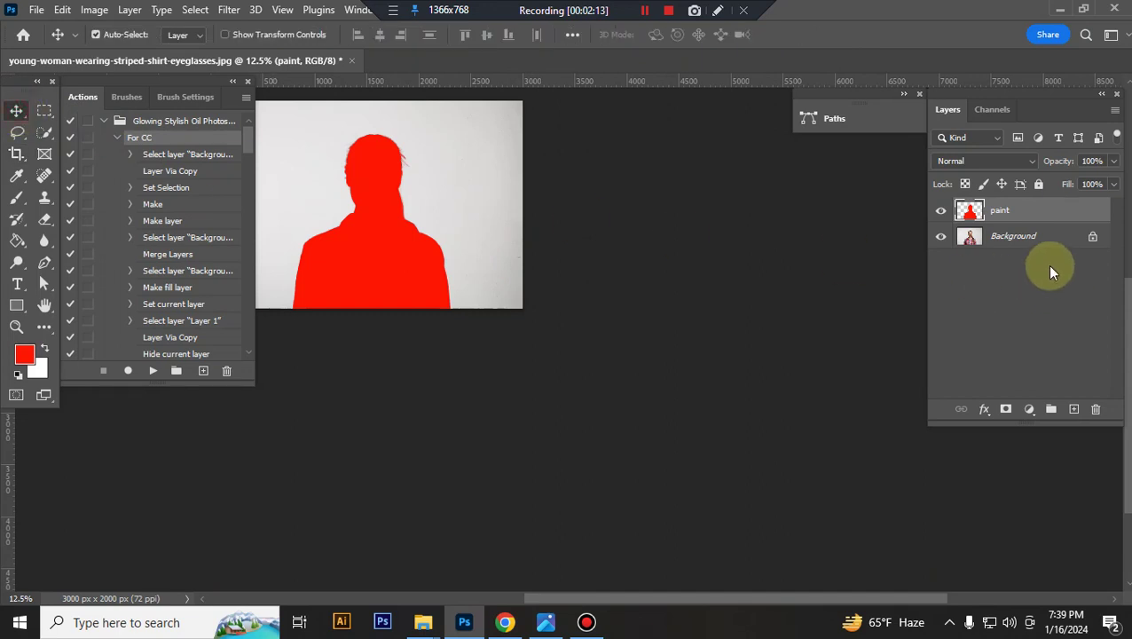
Hide the paint layer, reset default colours, and play the Glowing Stylish Oil action
click(941, 210)
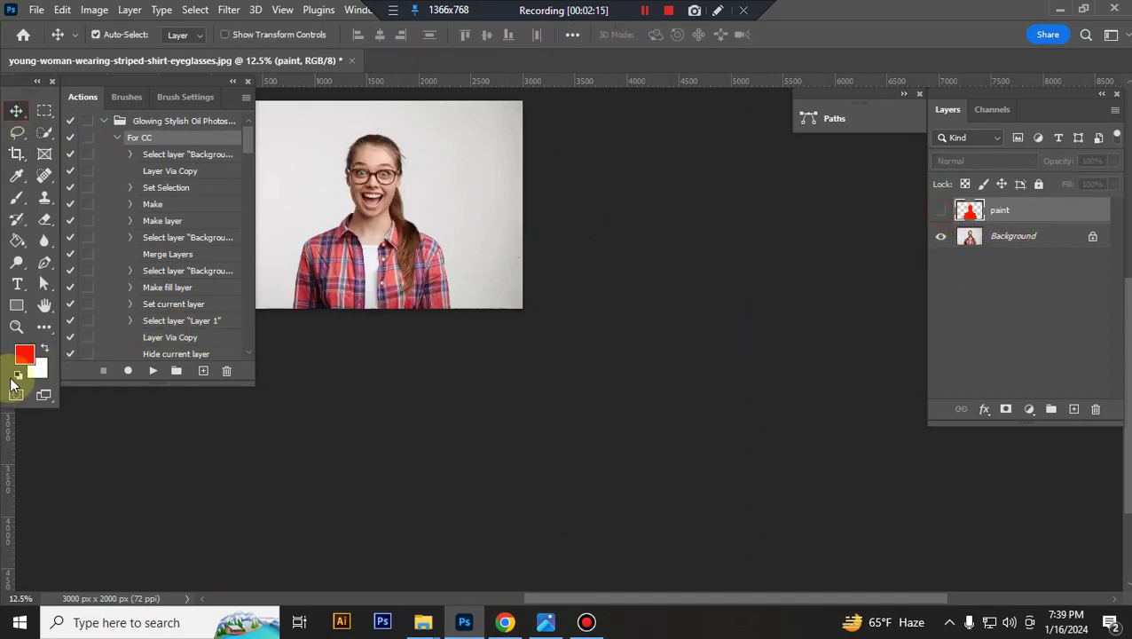
click(12, 377)
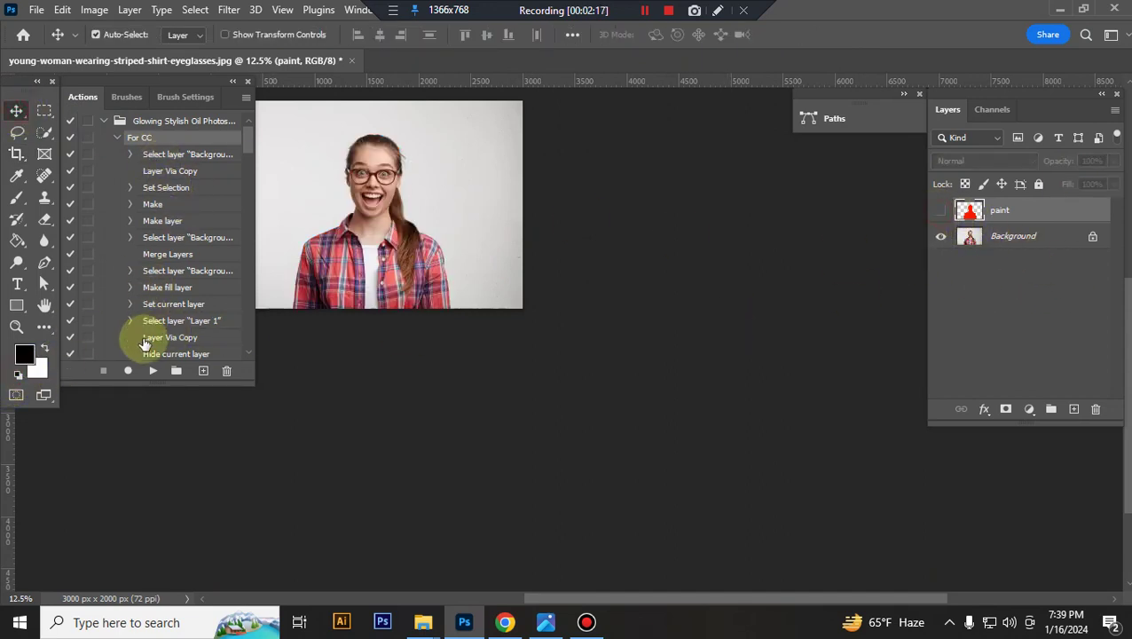
click(152, 370)
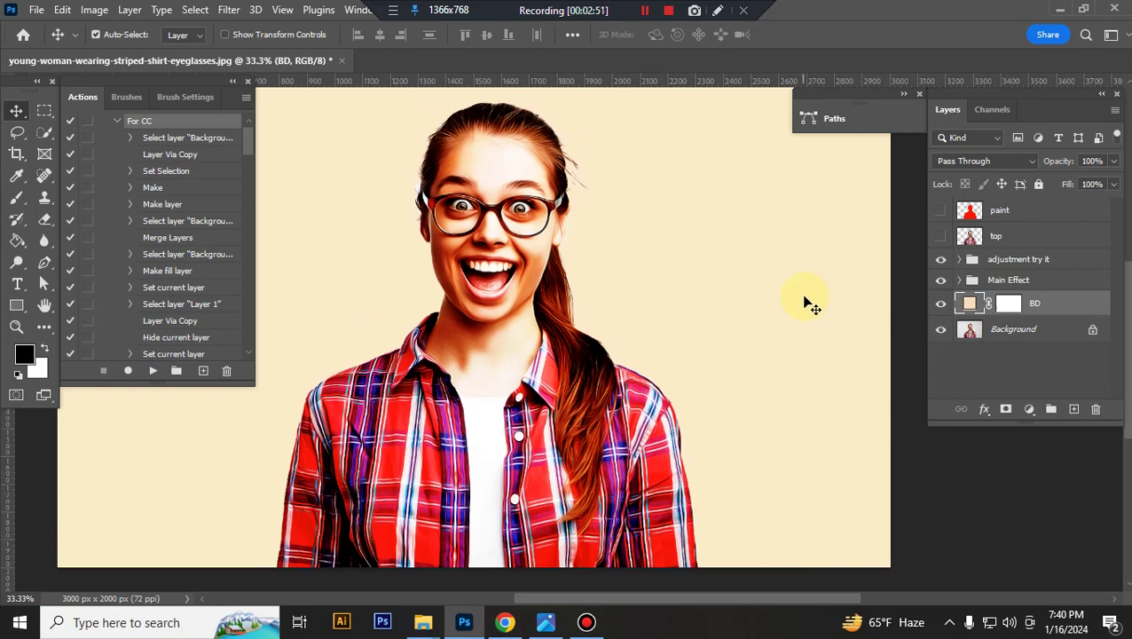
Compare the adjustment try it group on and off, then set its opacity to 100%
click(1056, 260)
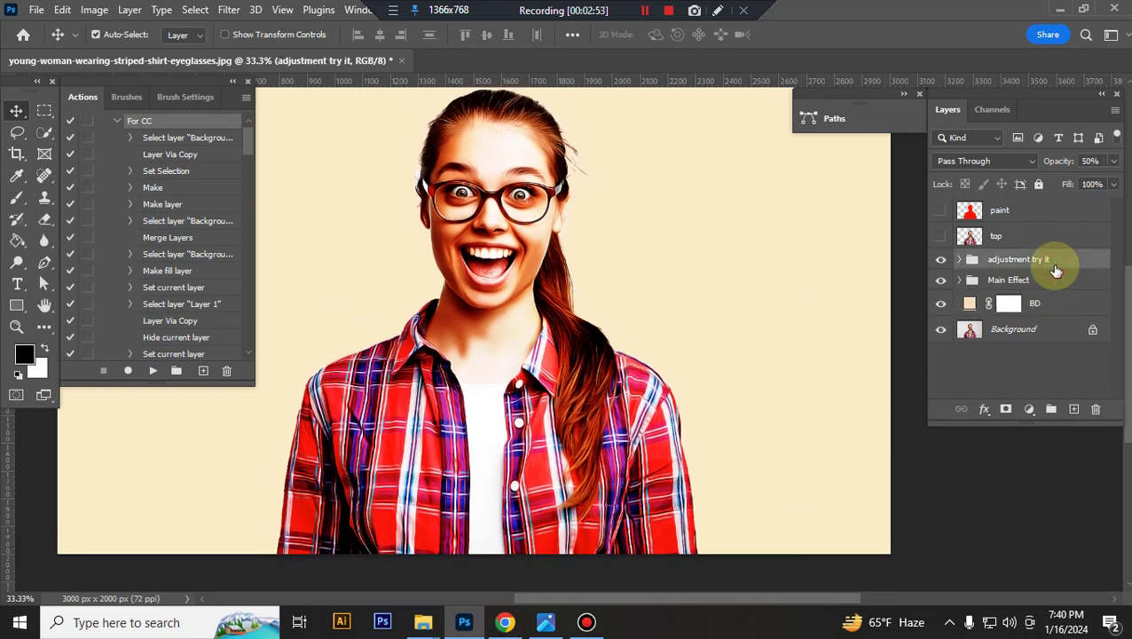
click(940, 260)
click(939, 262)
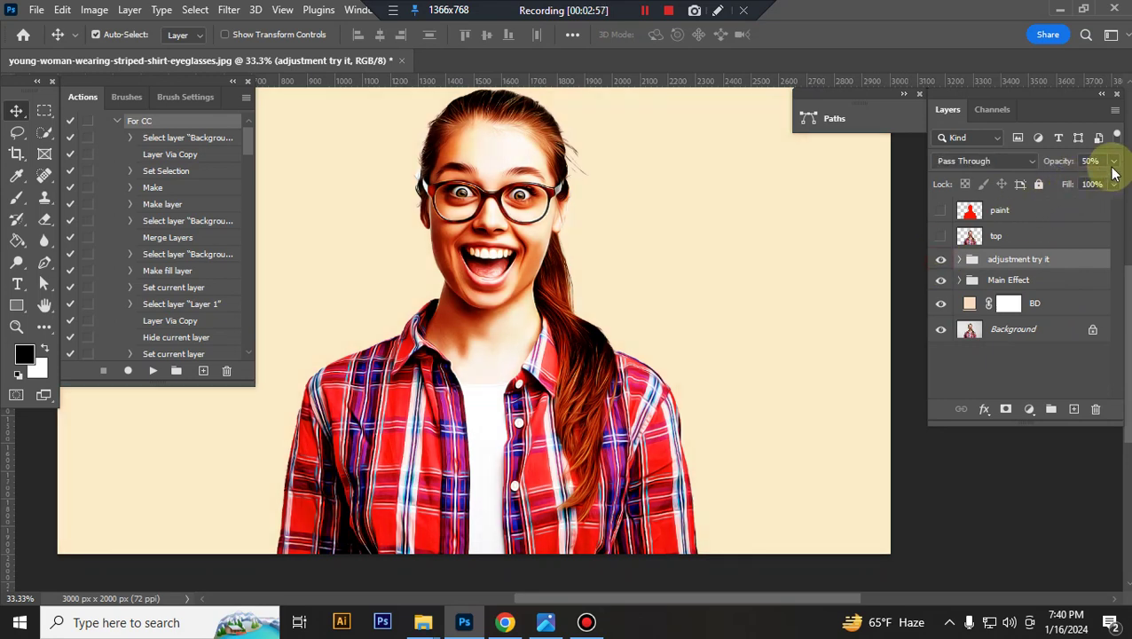
click(1111, 161)
drag(1079, 182, 1111, 180)
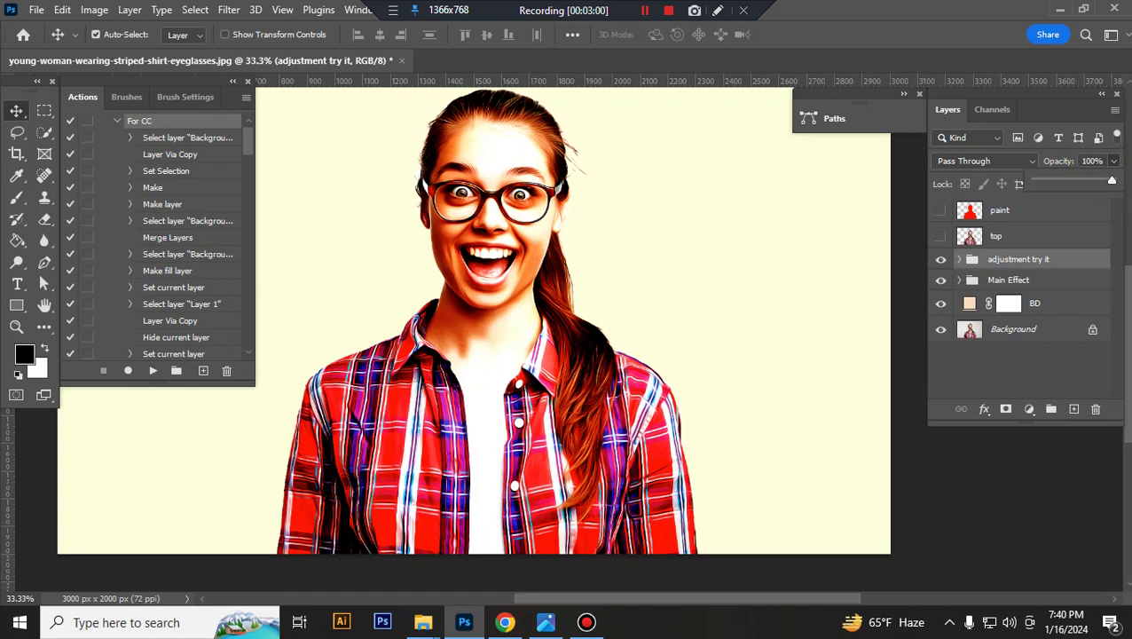
click(959, 259)
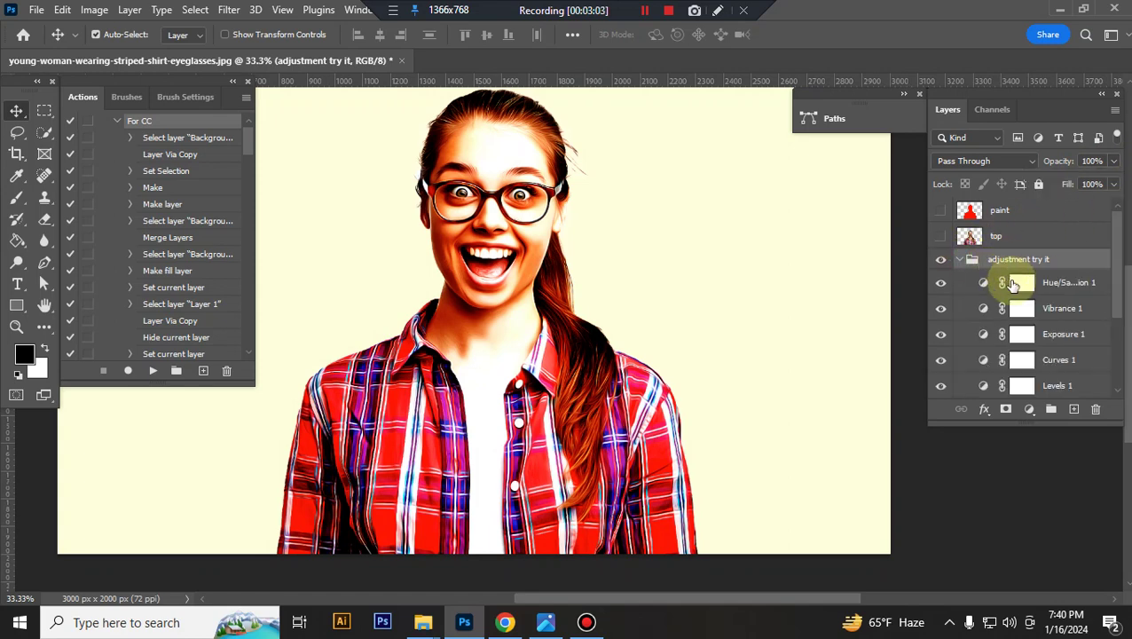
Raise Hue/Saturation to +5, review Vibrance, and lower Exposure to +0.13
double_click(982, 283)
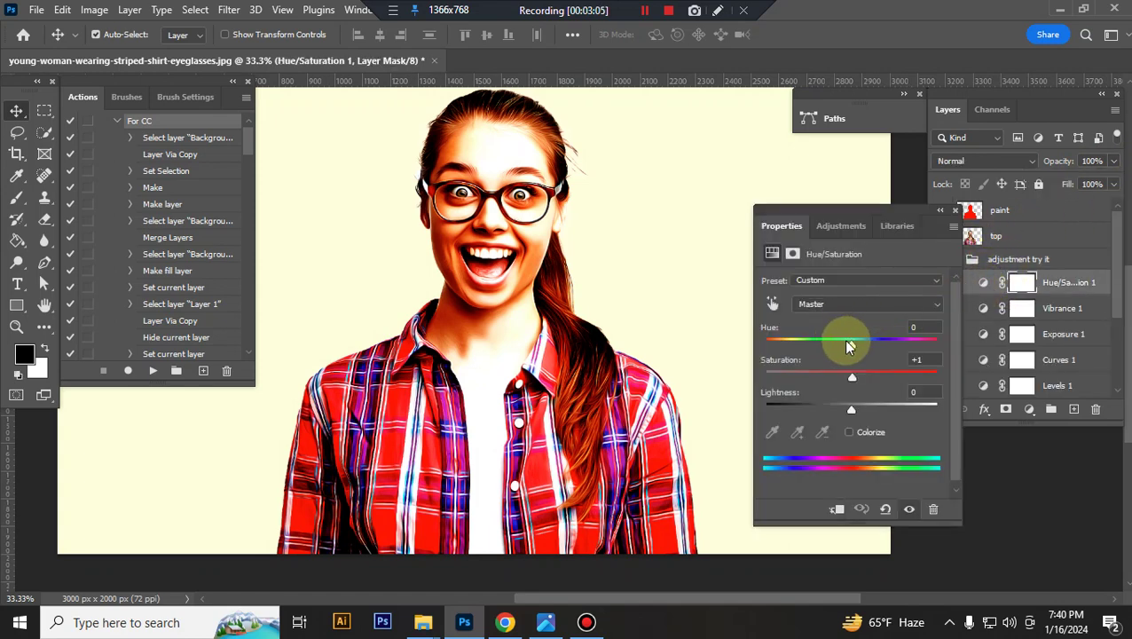
drag(851, 376, 857, 377)
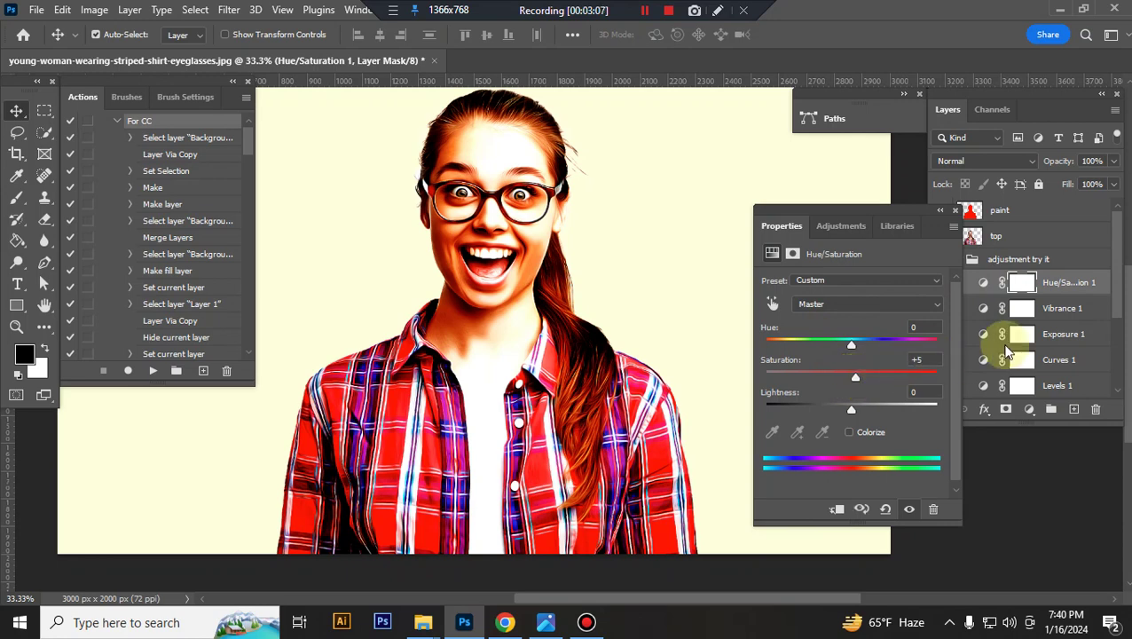
click(982, 309)
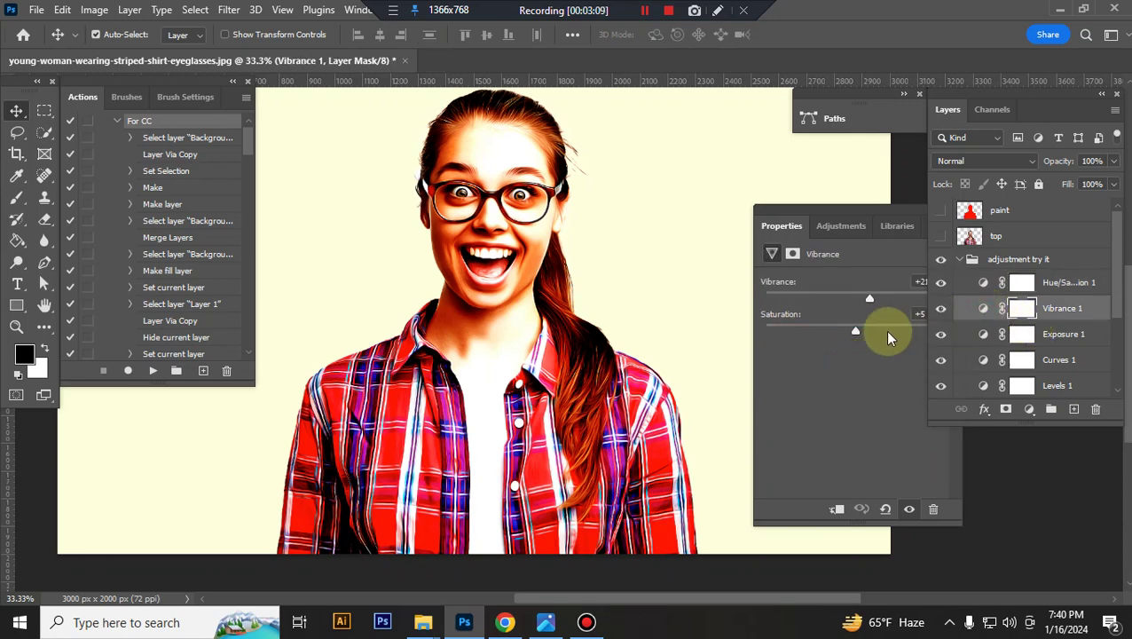
click(896, 376)
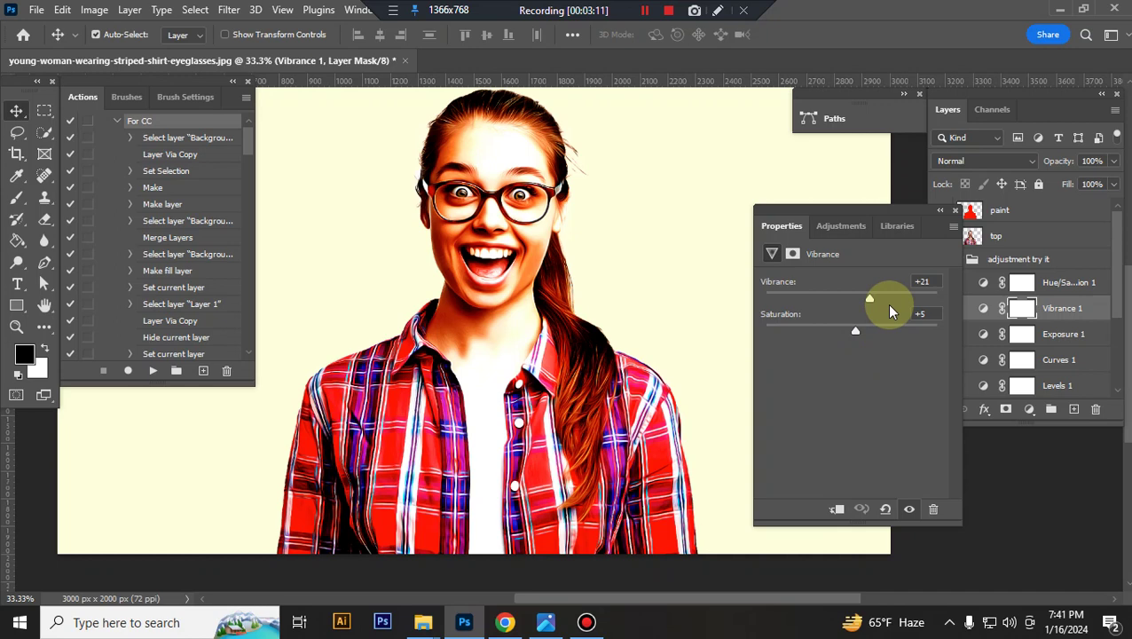
click(987, 335)
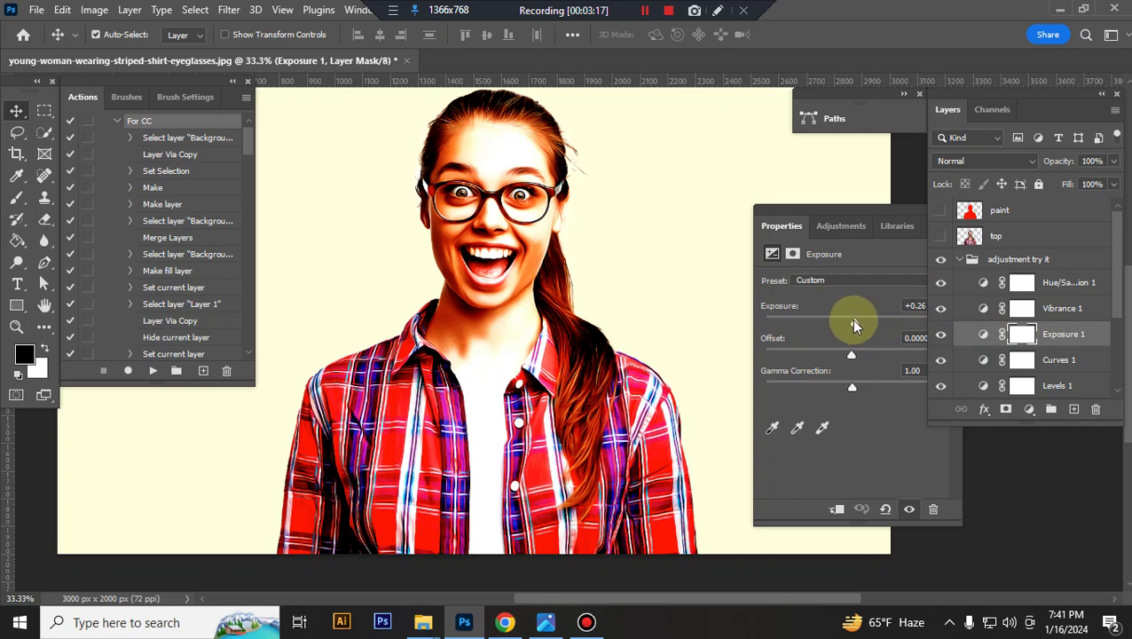
click(851, 321)
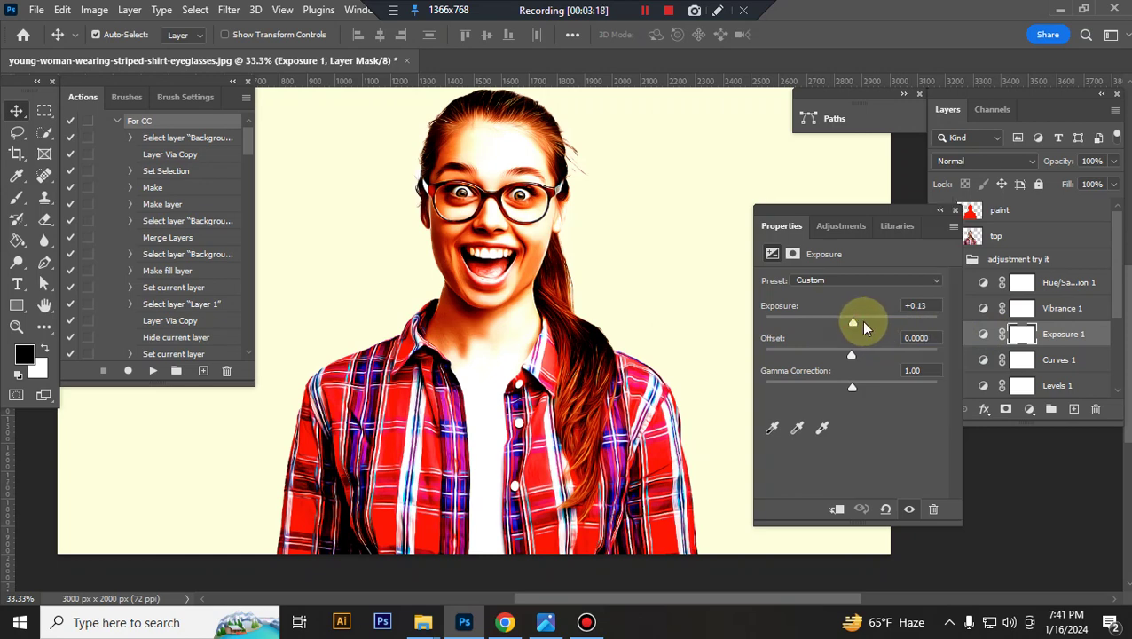
Darken the Curves 1 shadows and set the Levels 1 midtone to 0.88
click(982, 364)
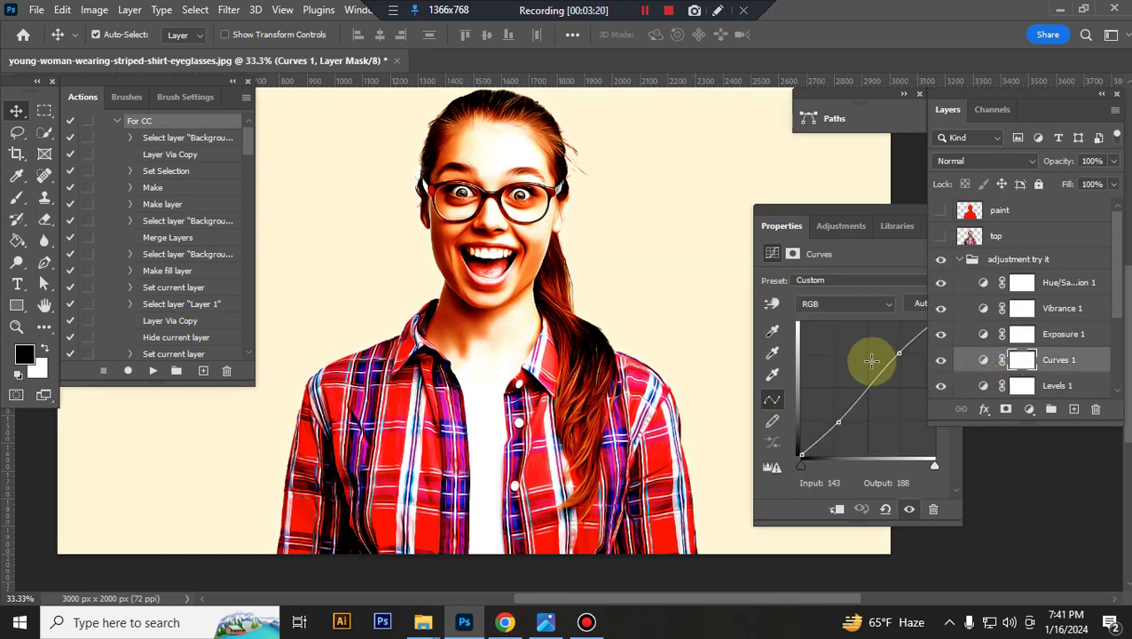
click(838, 425)
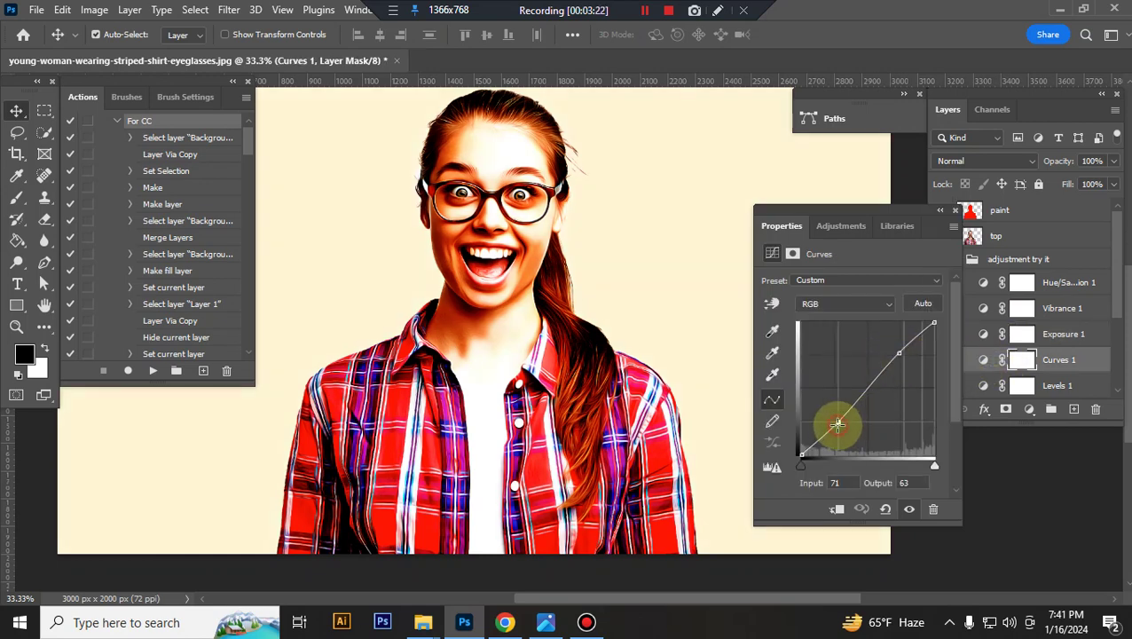
click(982, 383)
click(836, 385)
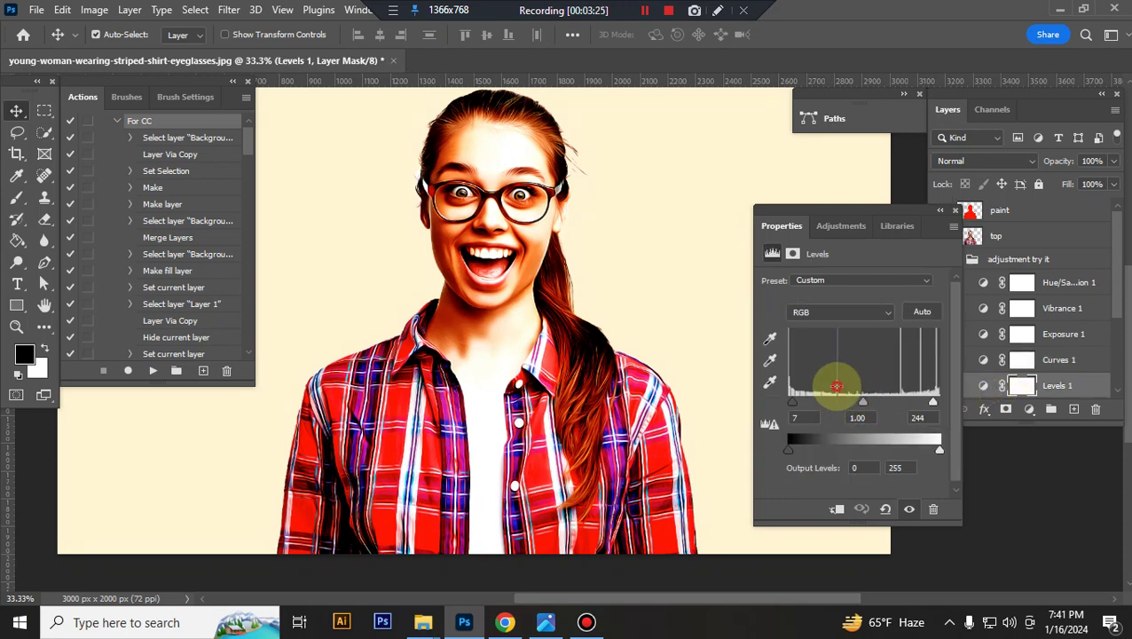
click(864, 403)
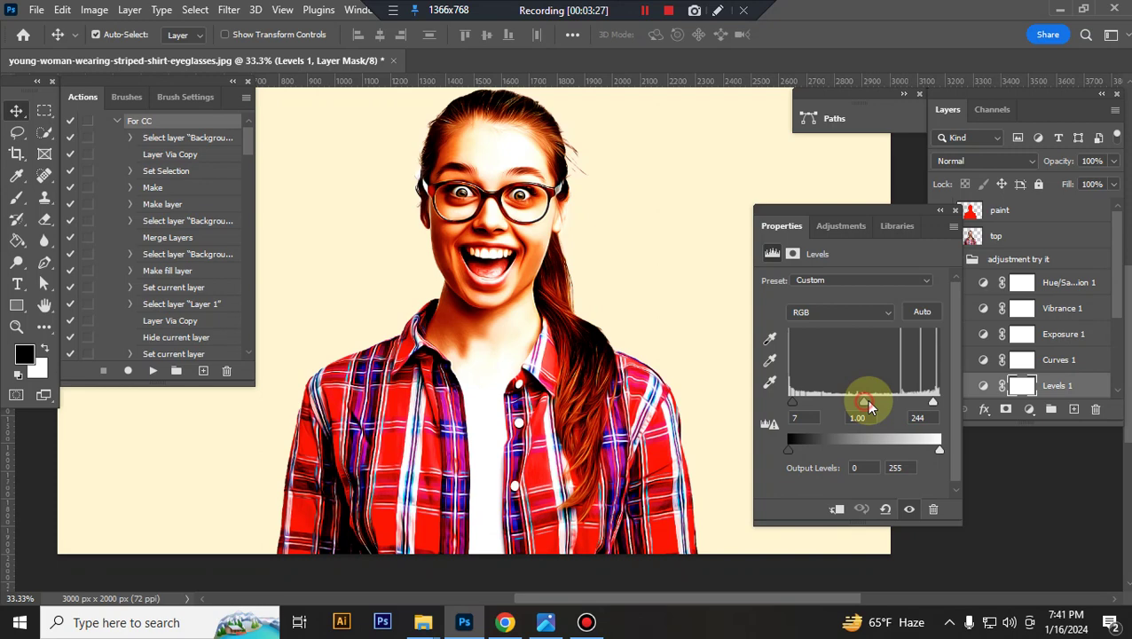
drag(868, 402, 870, 403)
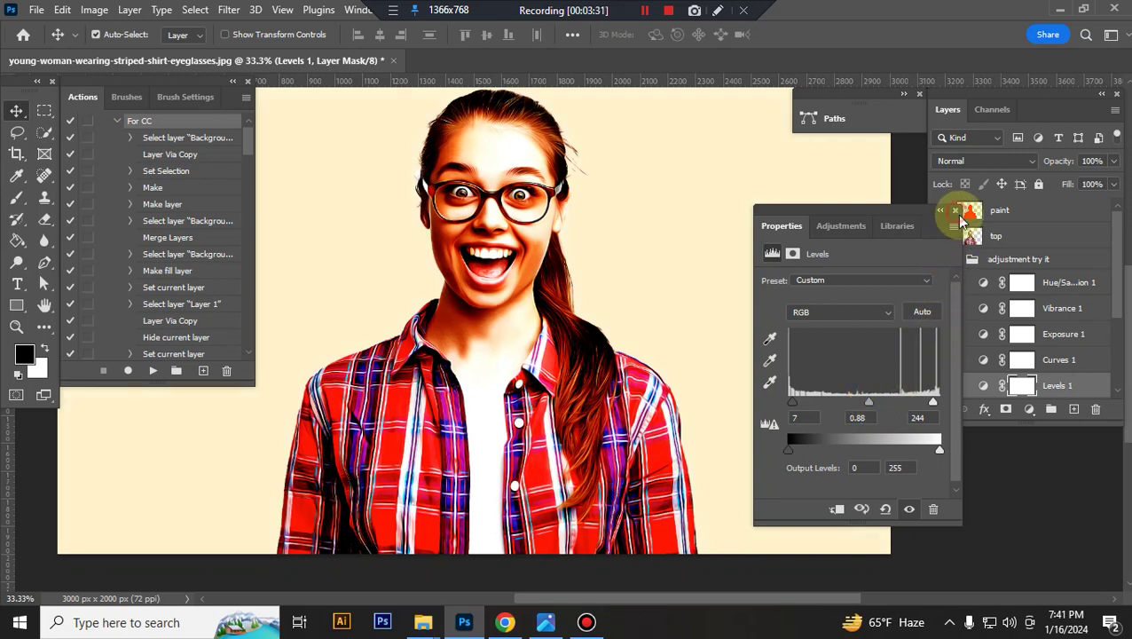
Collapse the adjustment try it group, expand Main Effect, and turn the contrast layer back on
click(964, 259)
click(963, 259)
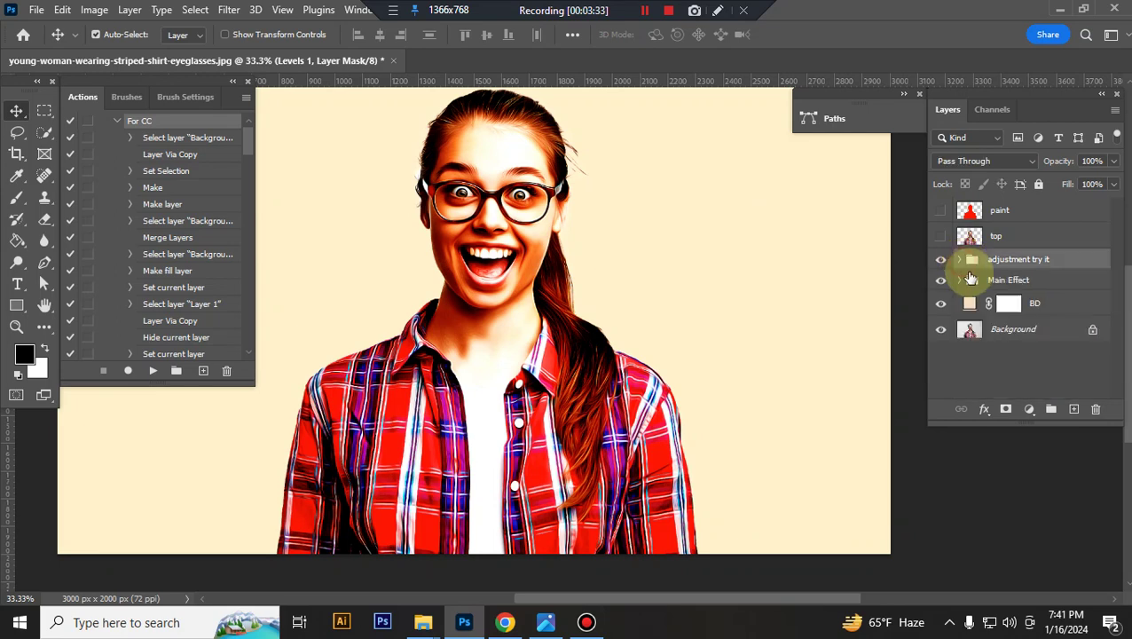
click(976, 259)
click(1021, 282)
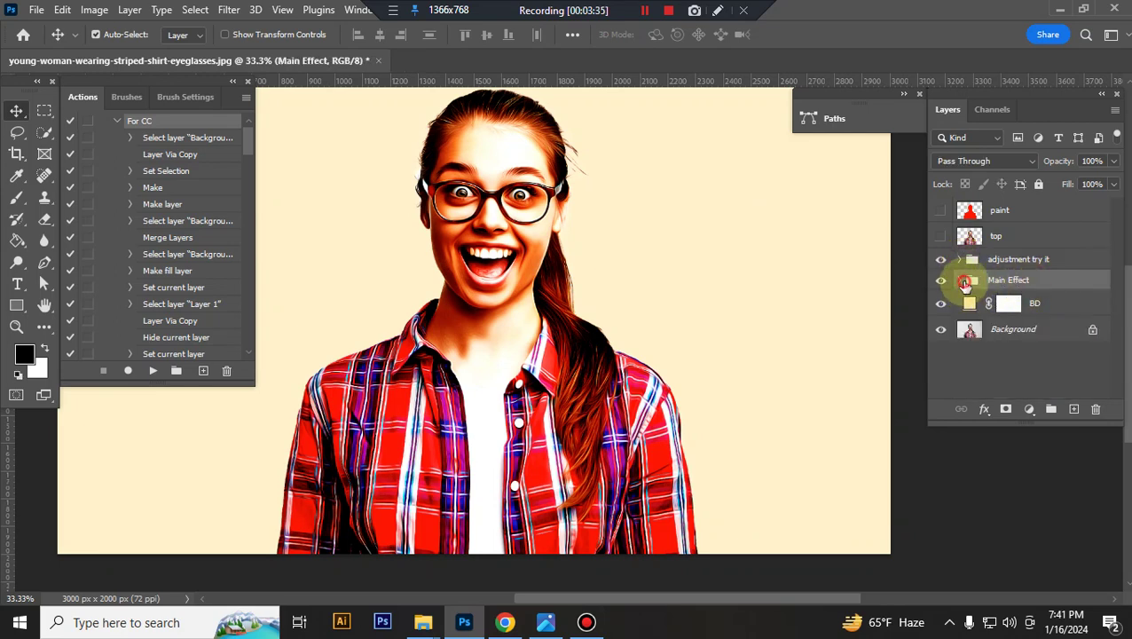
click(960, 282)
scroll(1060, 299, down, 2)
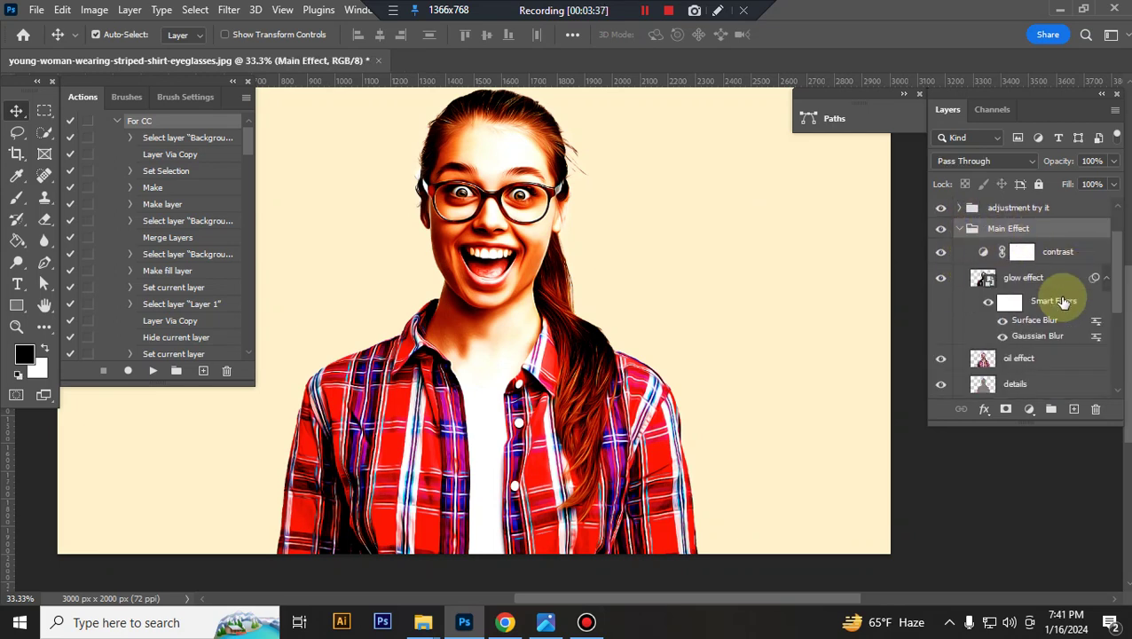
click(1083, 253)
click(942, 253)
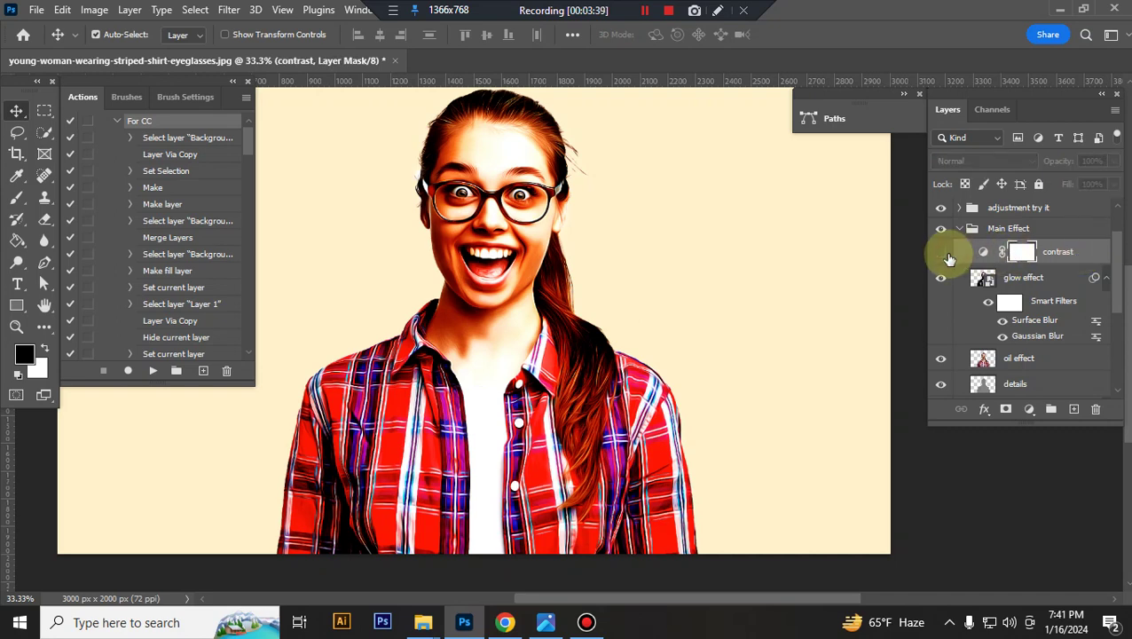
click(942, 257)
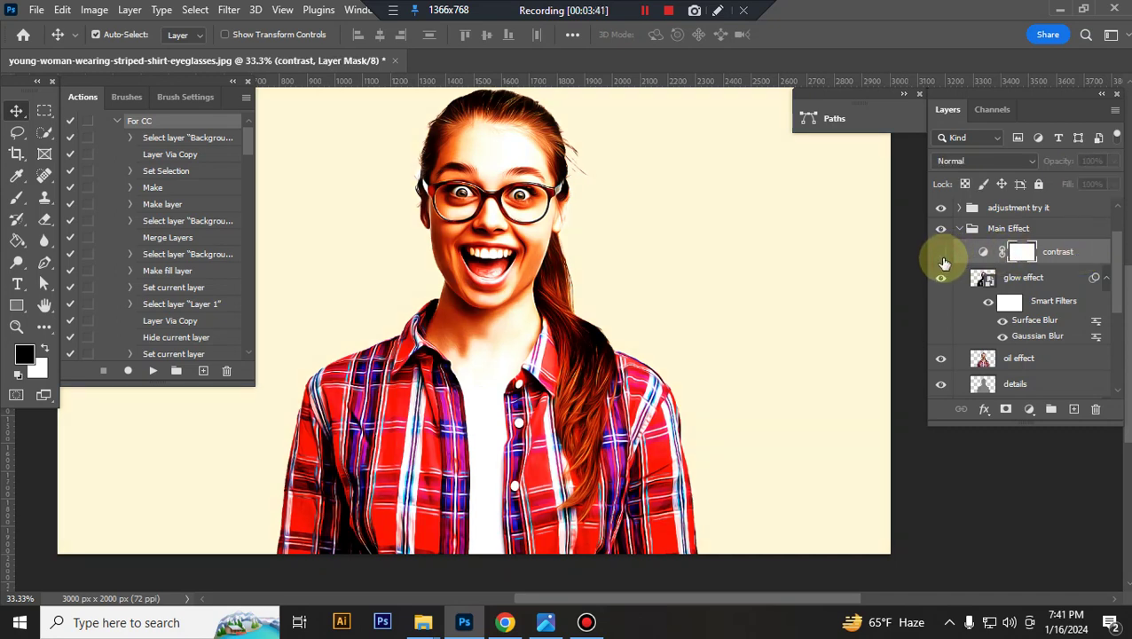
Set the contrast Levels midtone to 0.63
click(983, 255)
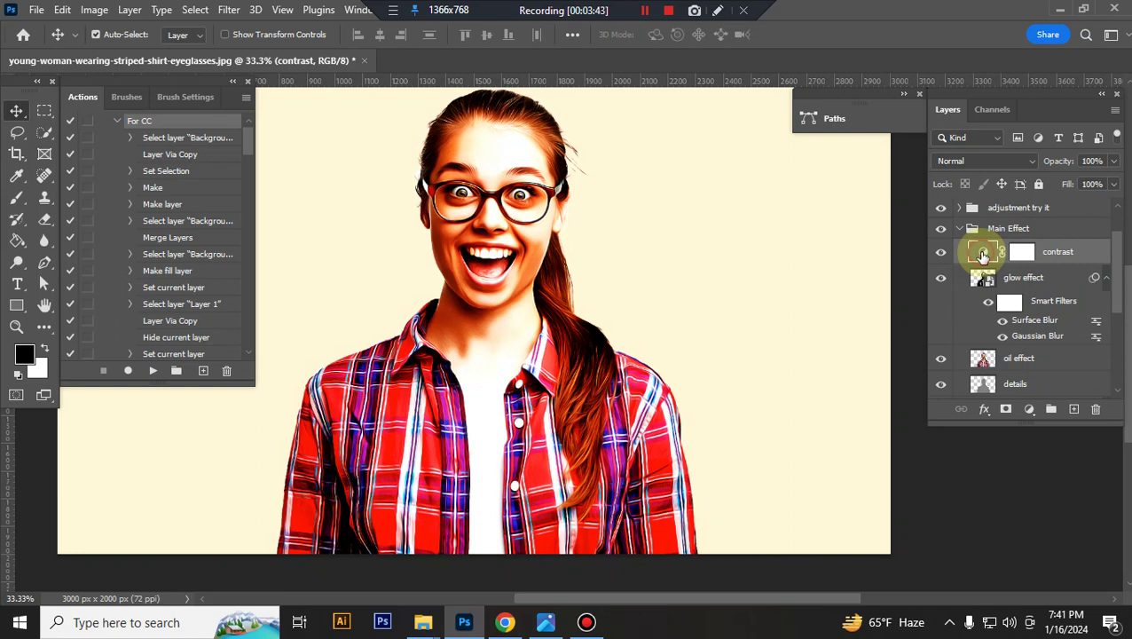
double_click(983, 255)
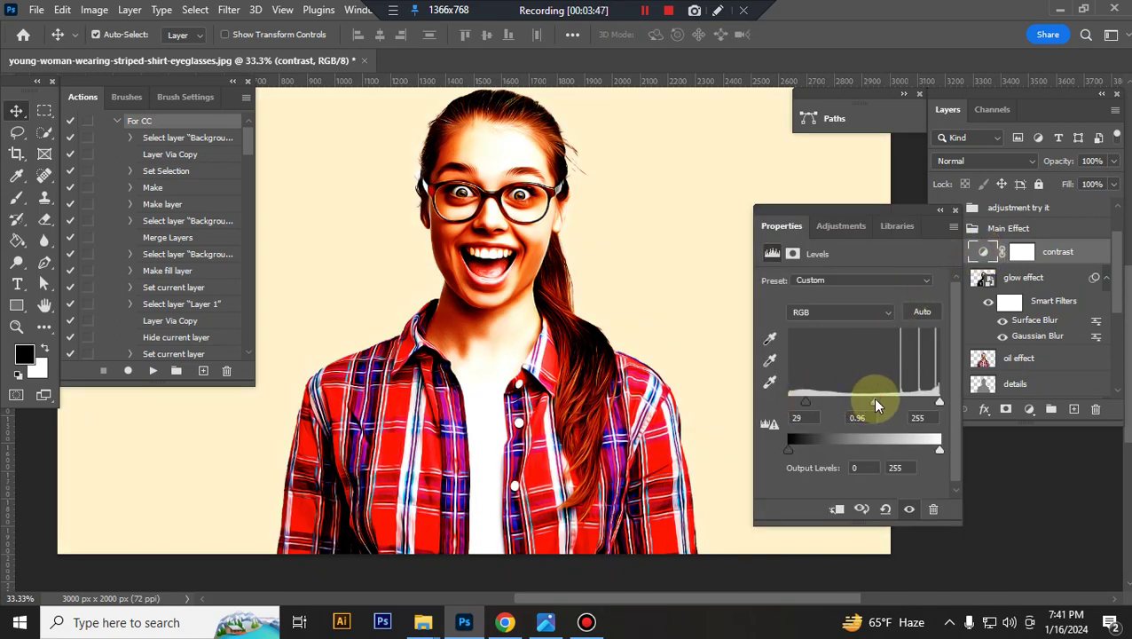
drag(873, 399, 839, 404)
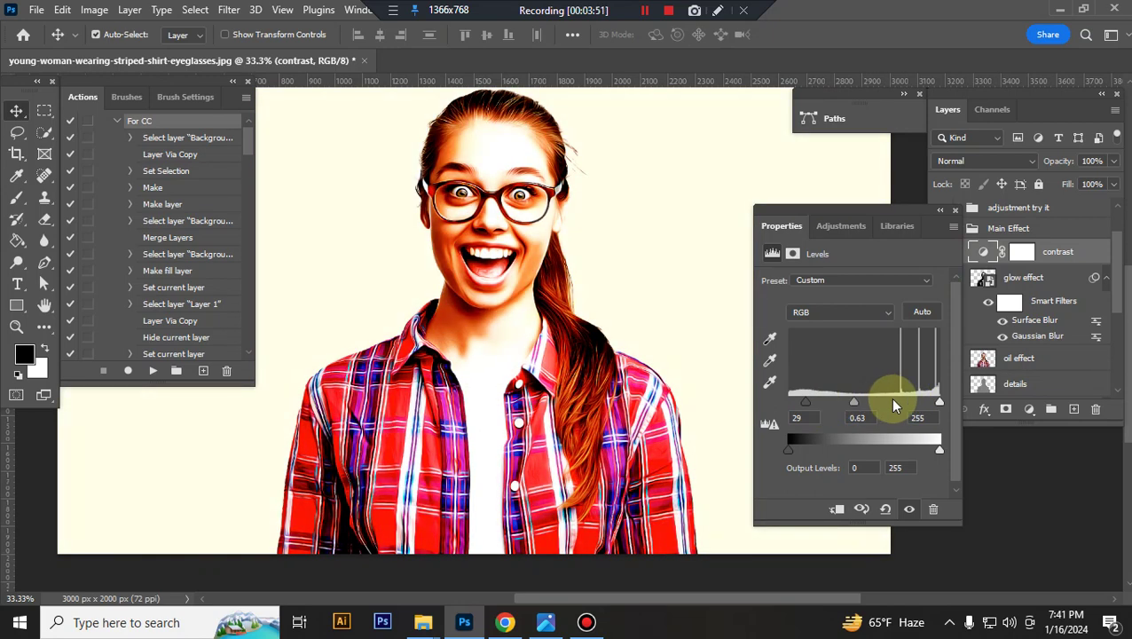
click(891, 402)
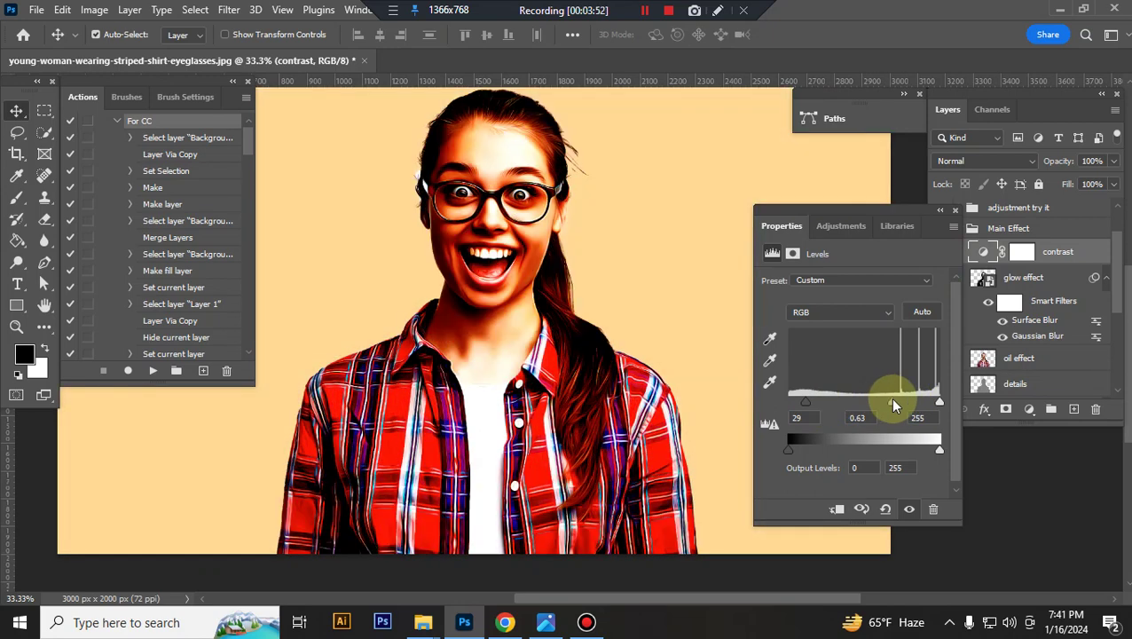
Toggle the glow effect layer off and on to compare the portrait with and without it
click(954, 211)
click(1050, 282)
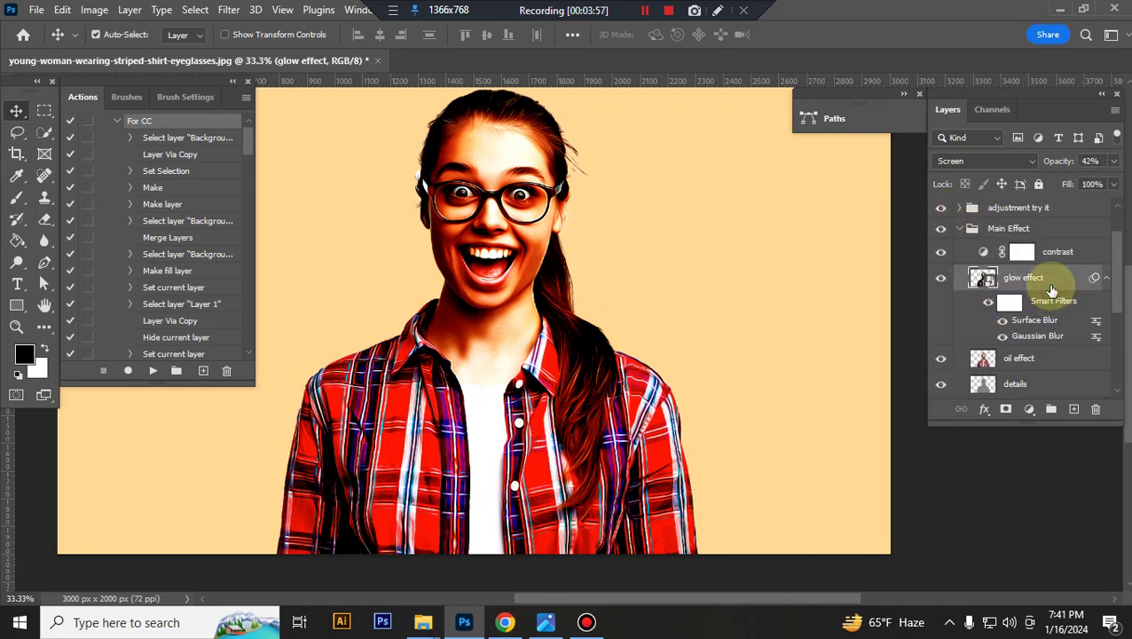
click(941, 278)
click(941, 280)
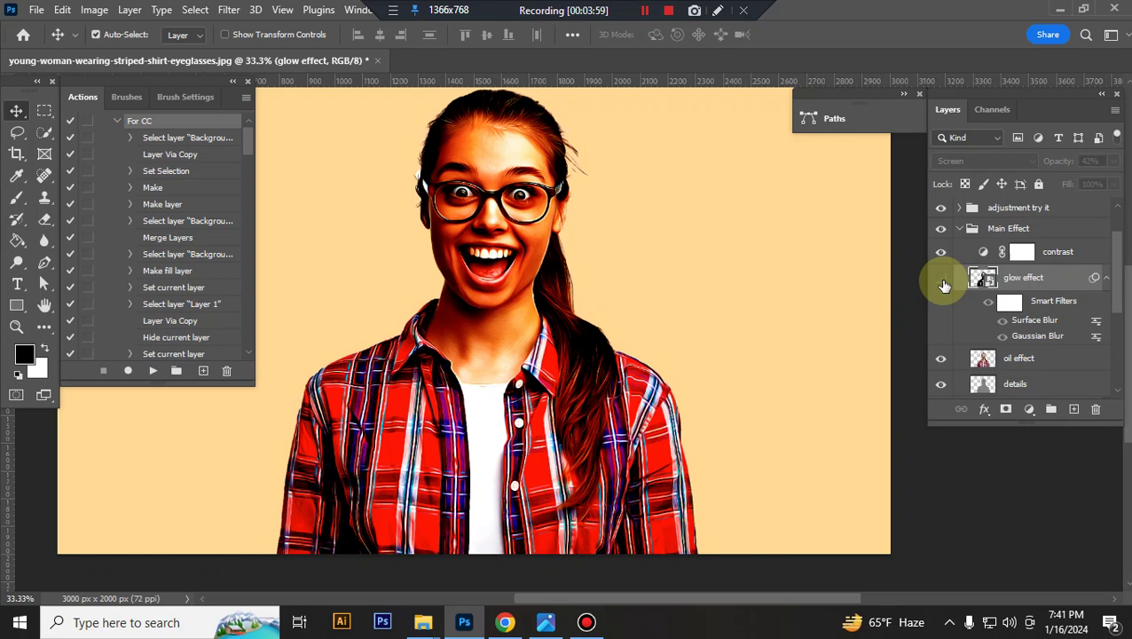
click(943, 280)
click(942, 282)
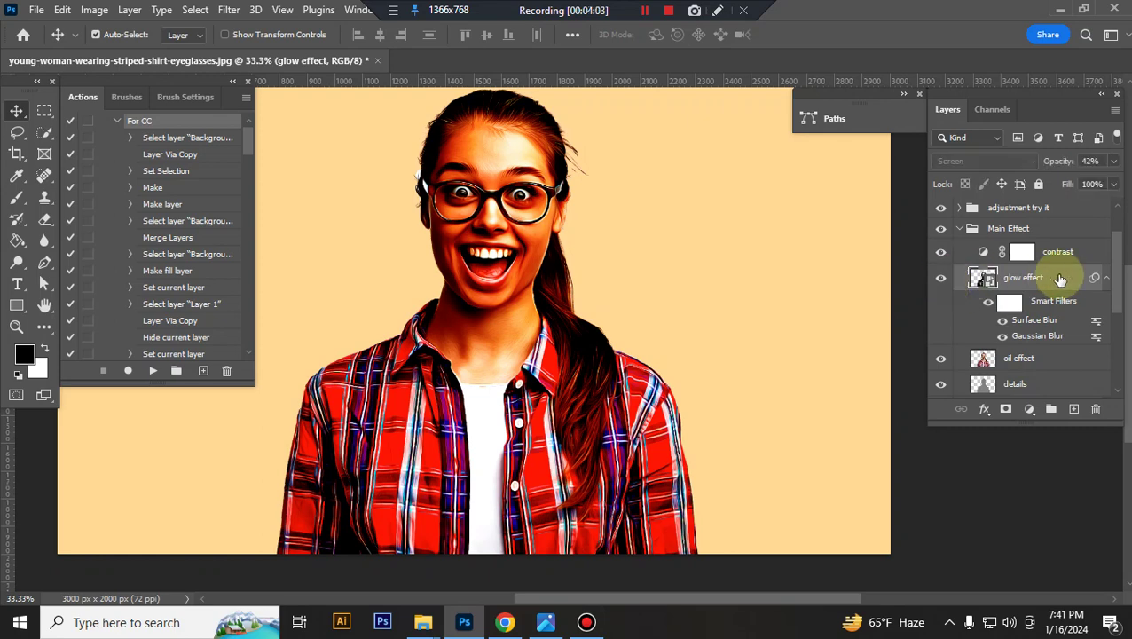
Raise the glow effect layer's opacity from 42% to 63%
click(1114, 161)
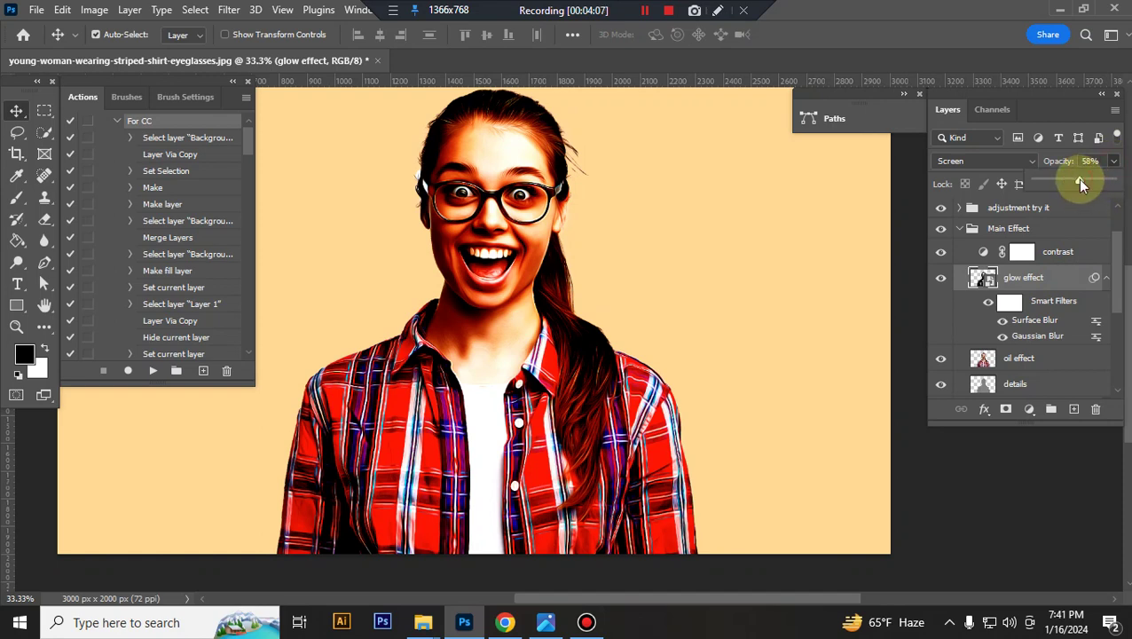
drag(1080, 180, 1084, 180)
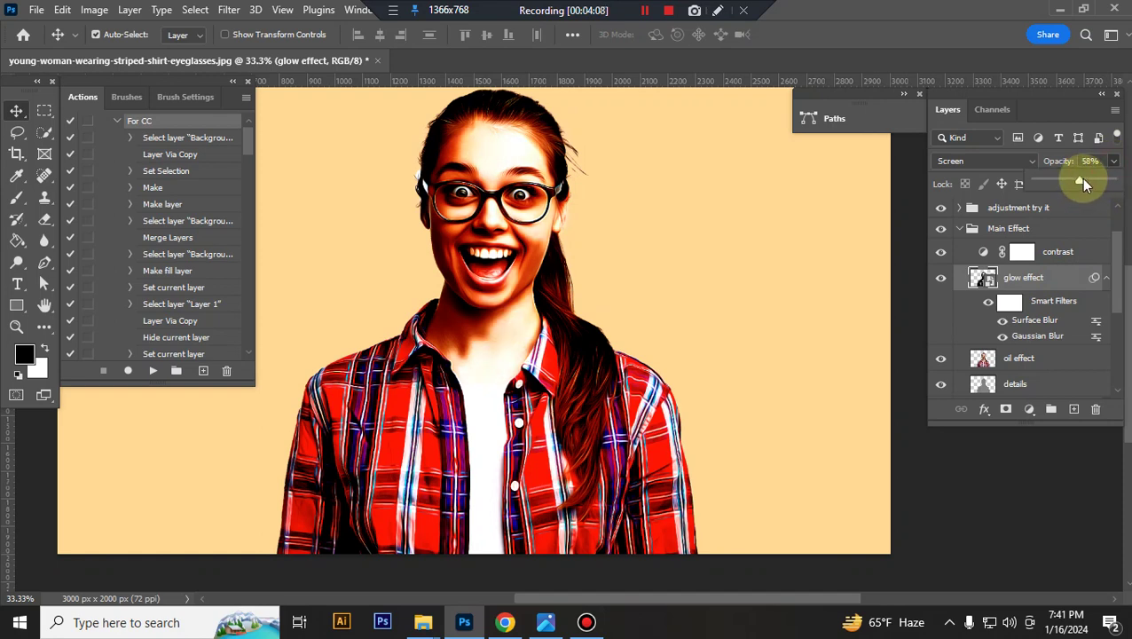
scroll(1038, 302, down, 2)
click(993, 283)
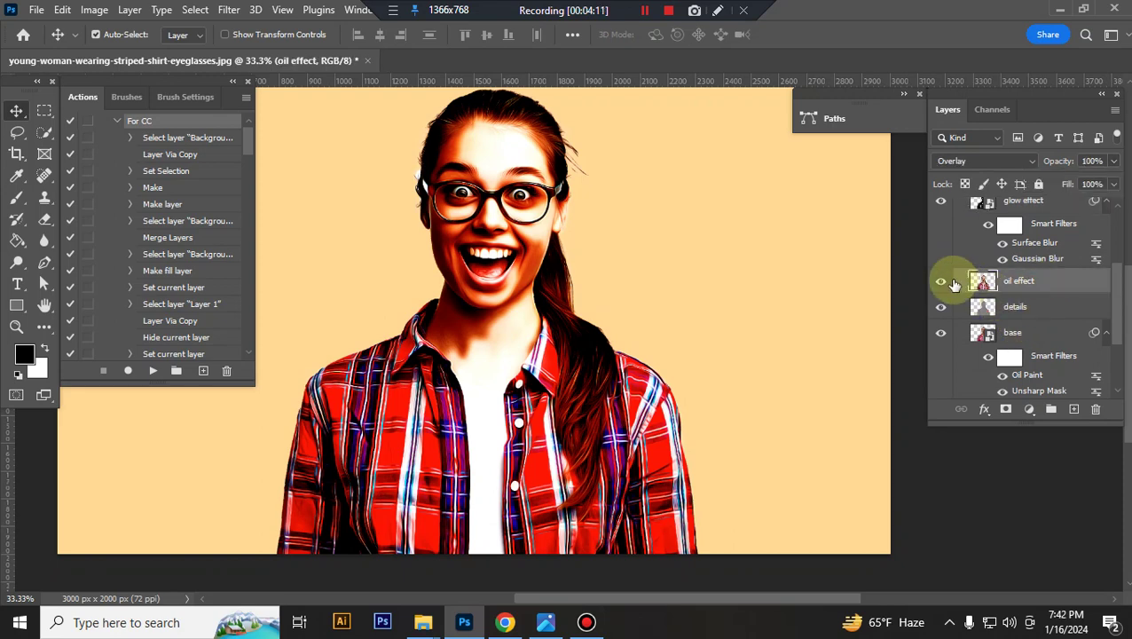
click(940, 282)
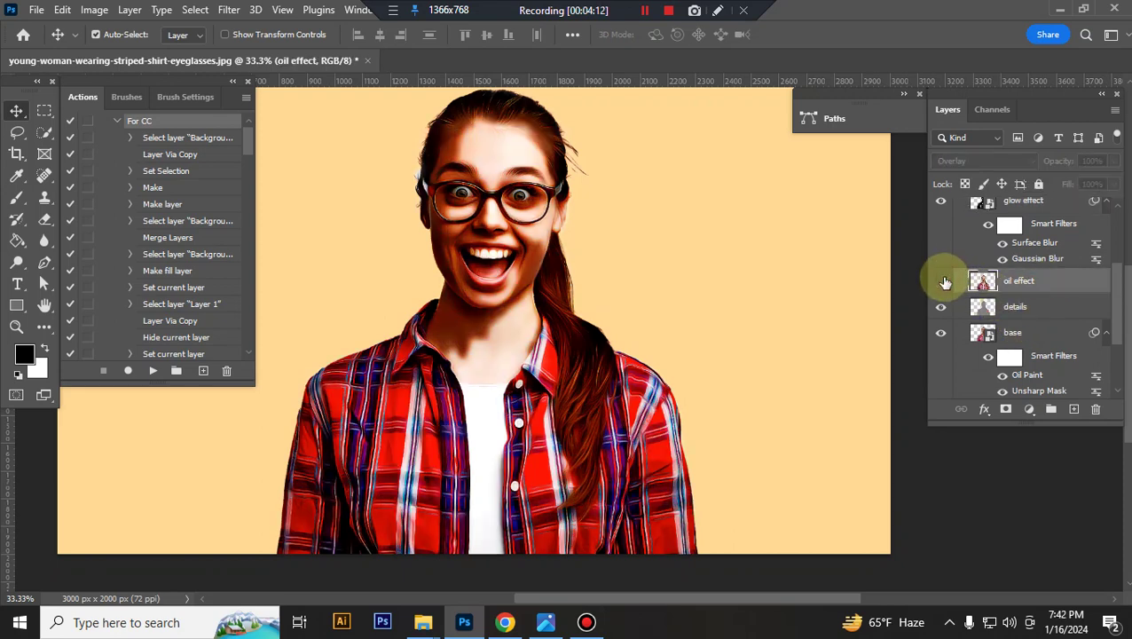
click(944, 282)
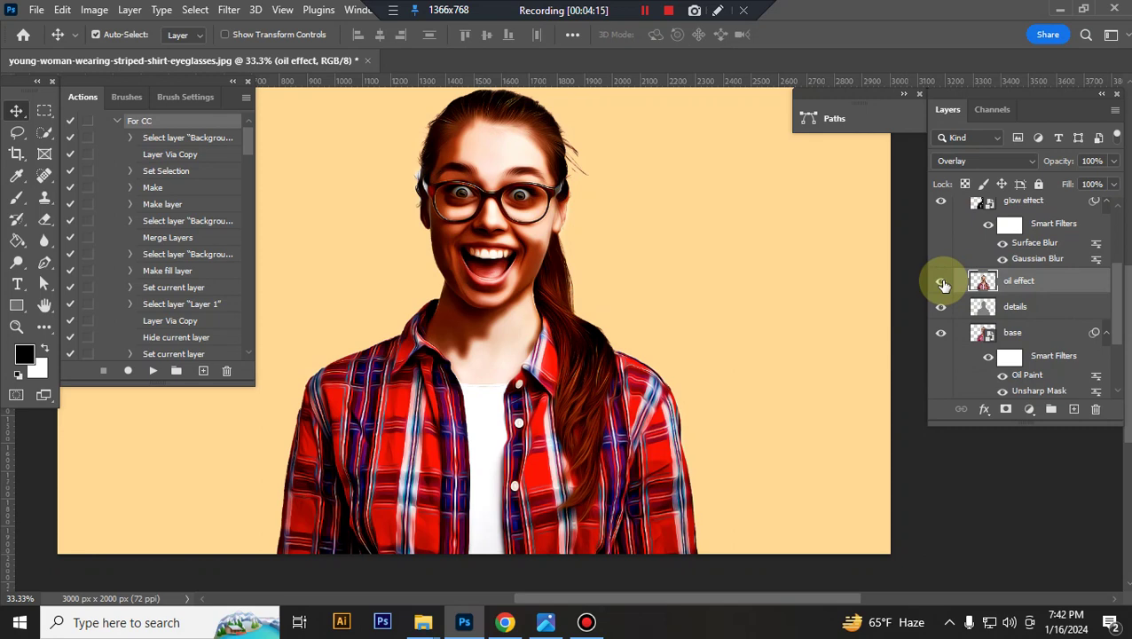
click(942, 284)
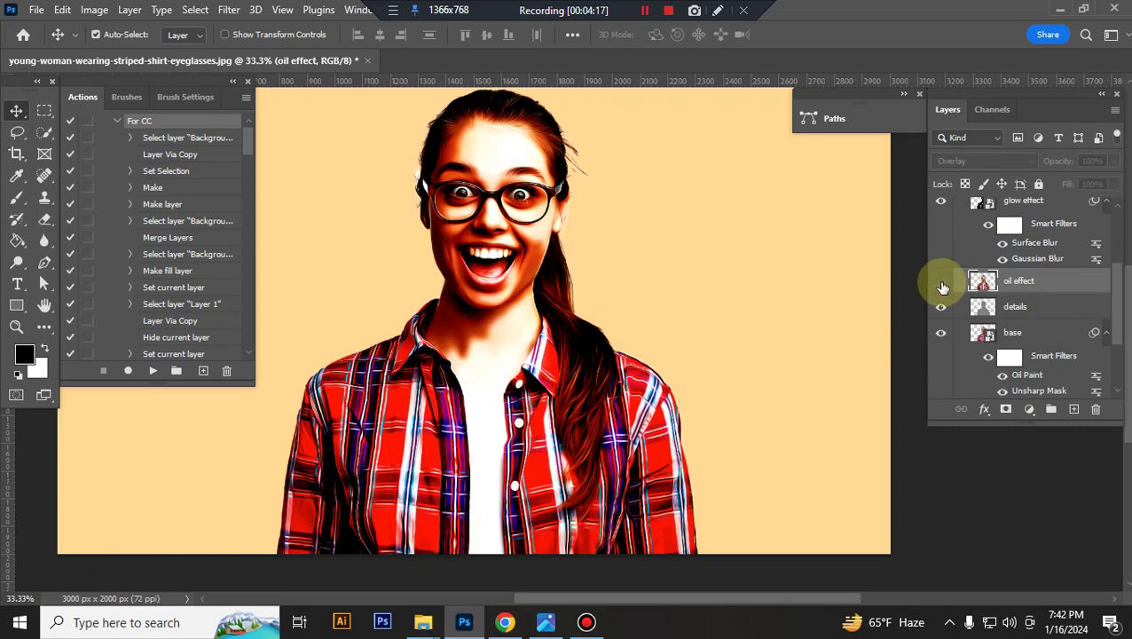
click(940, 281)
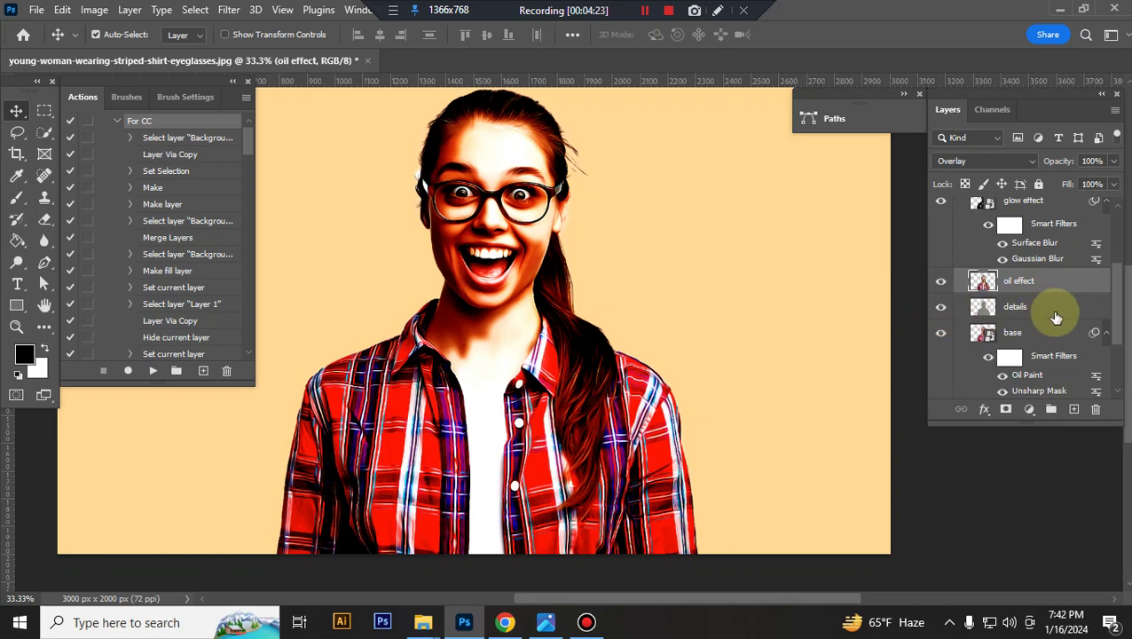
scroll(1047, 306, down, 3)
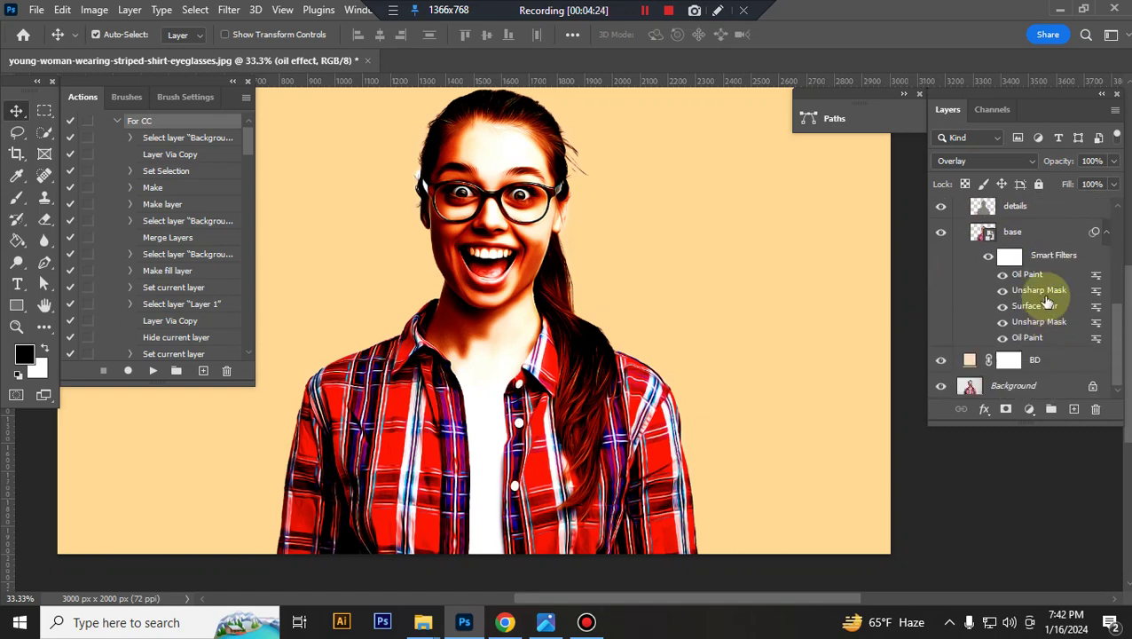
click(947, 235)
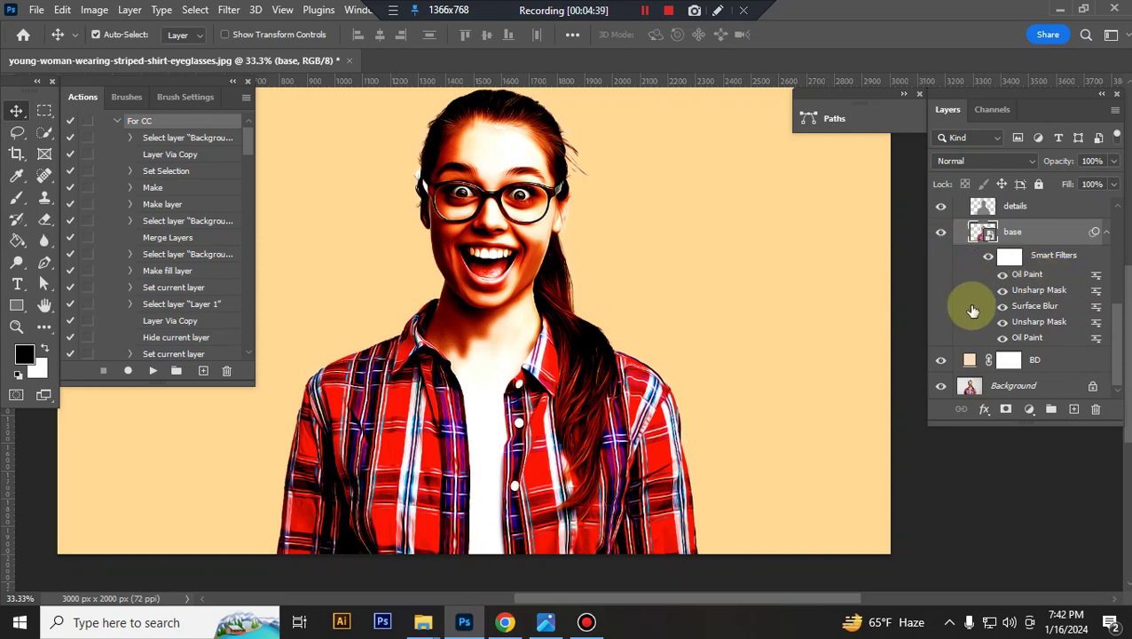
click(1040, 367)
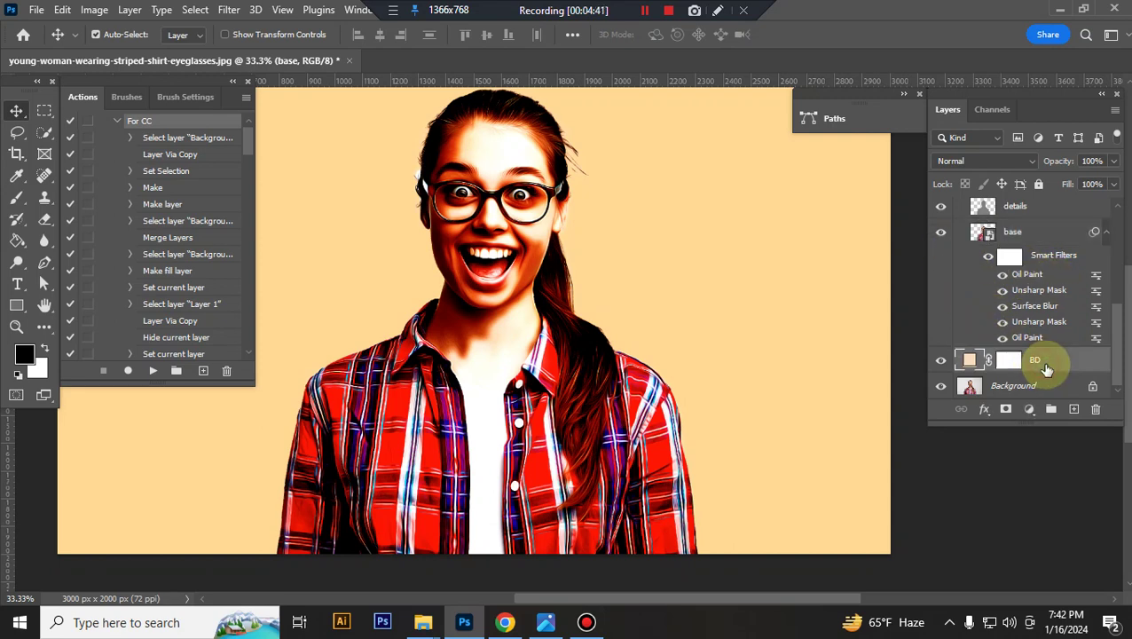
click(942, 361)
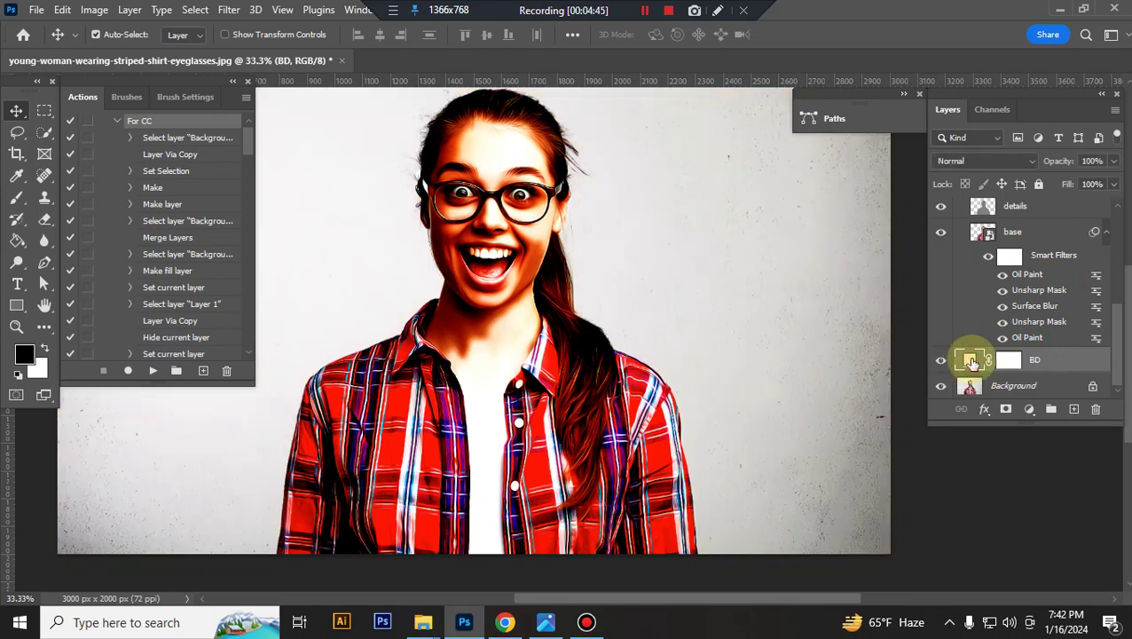
double_click(971, 362)
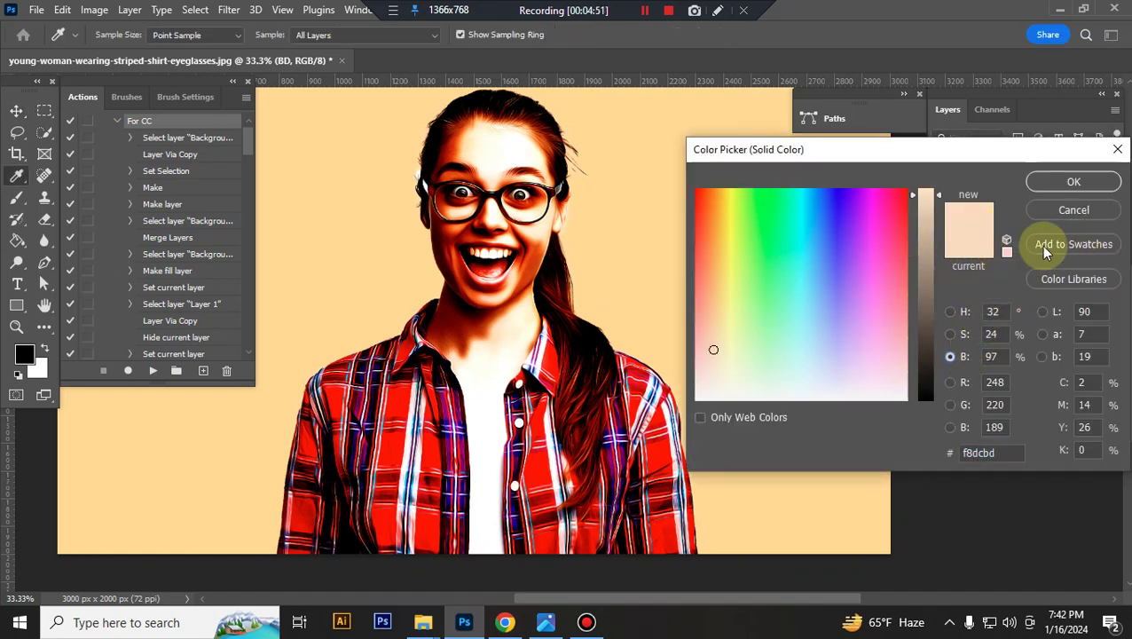
click(1073, 211)
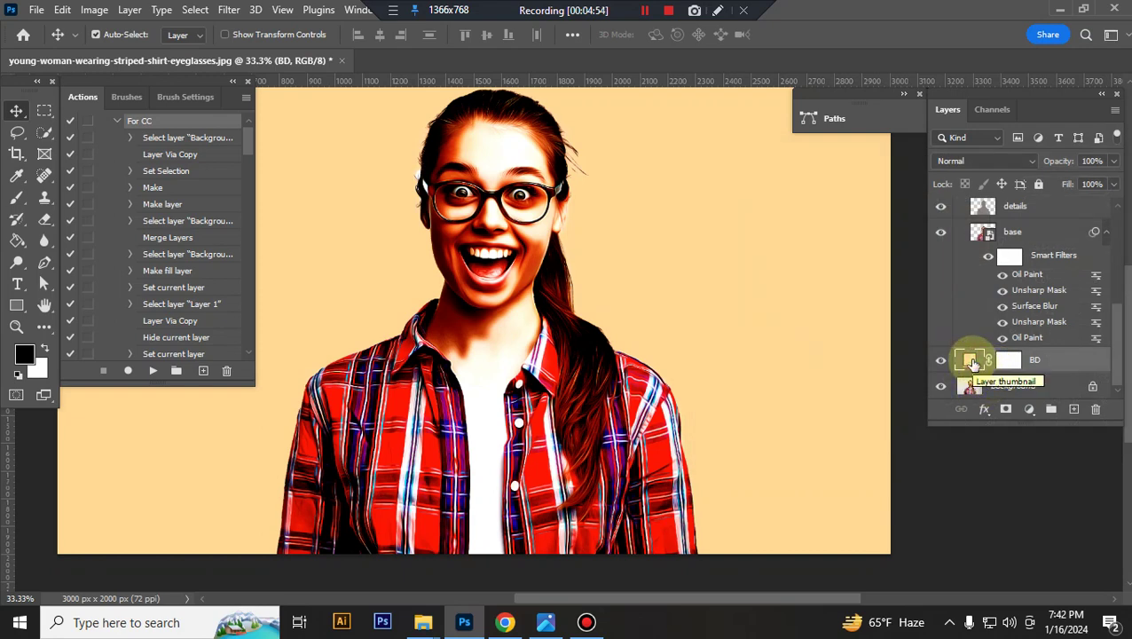
scroll(977, 267, up, 5)
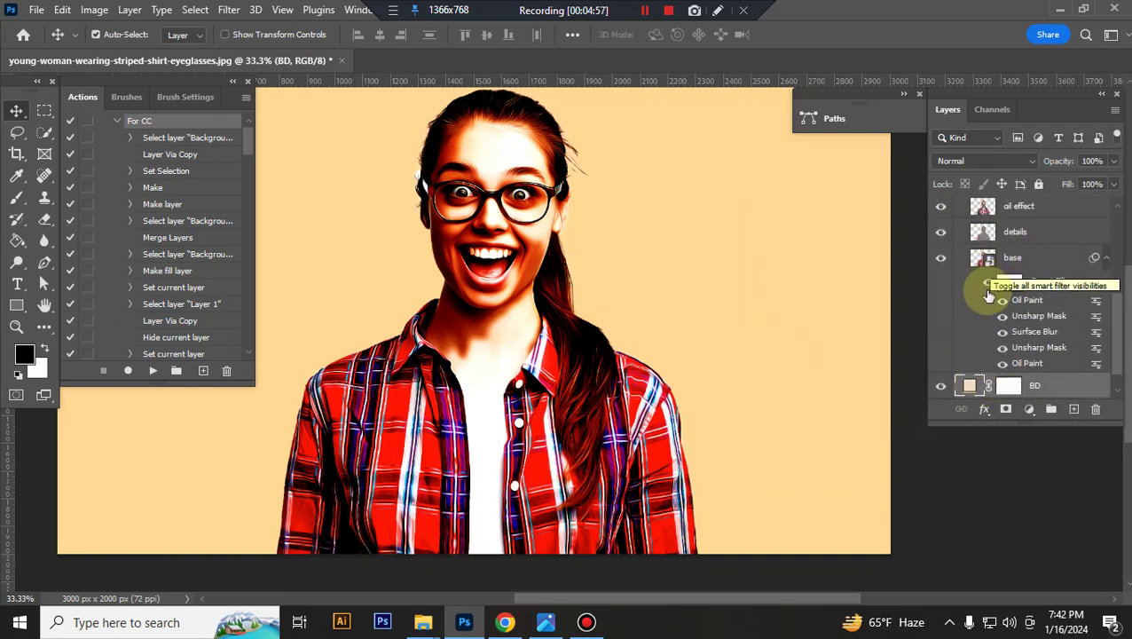
scroll(1014, 298, up, 3)
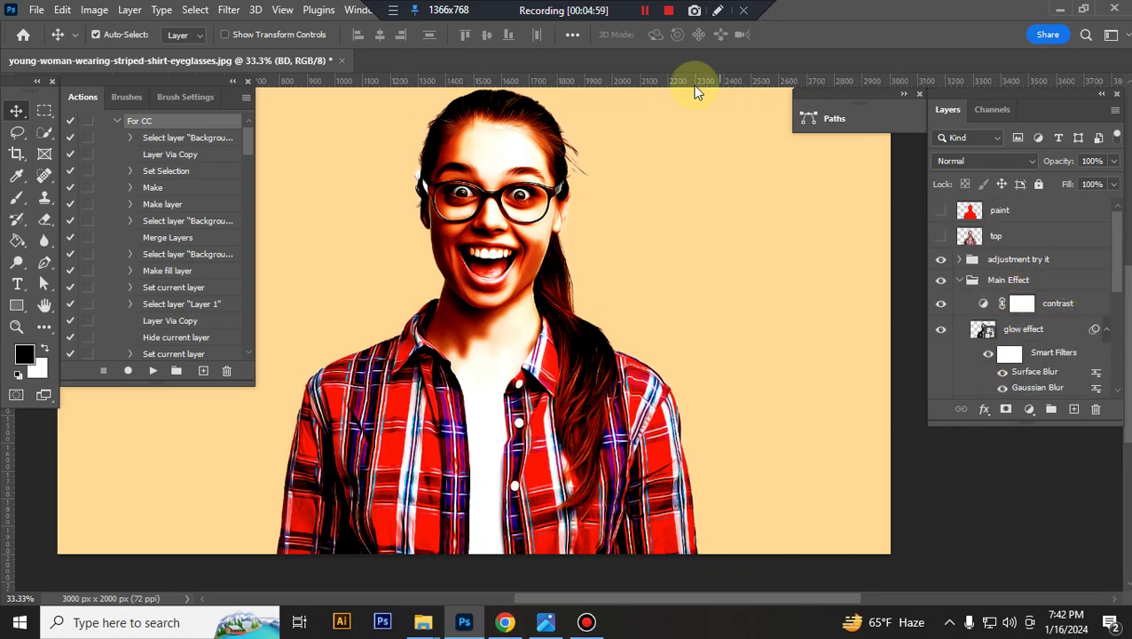